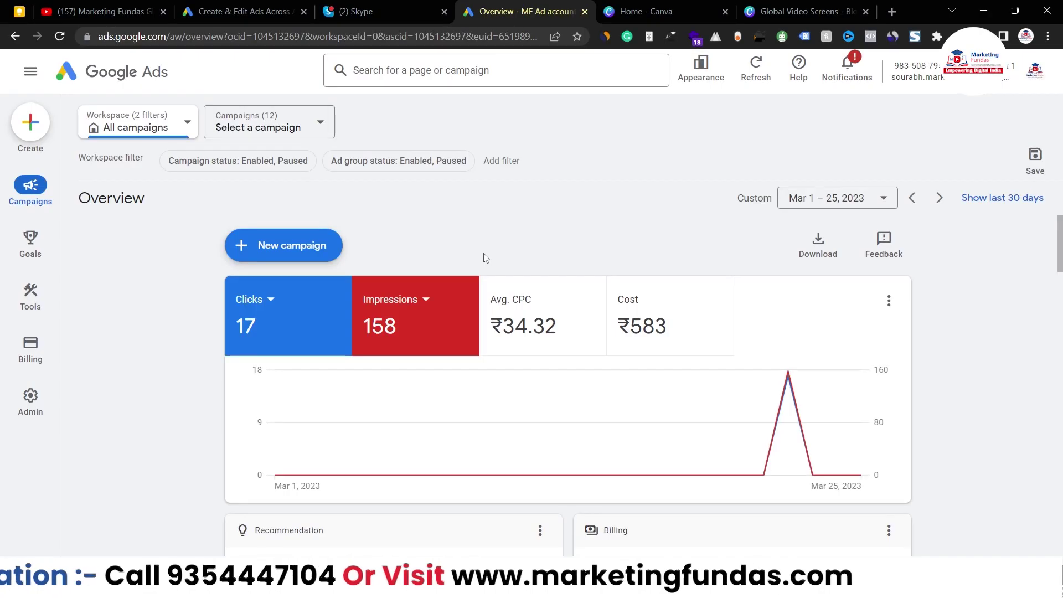
scroll(518, 335, down, 6)
scroll(519, 338, up, 6)
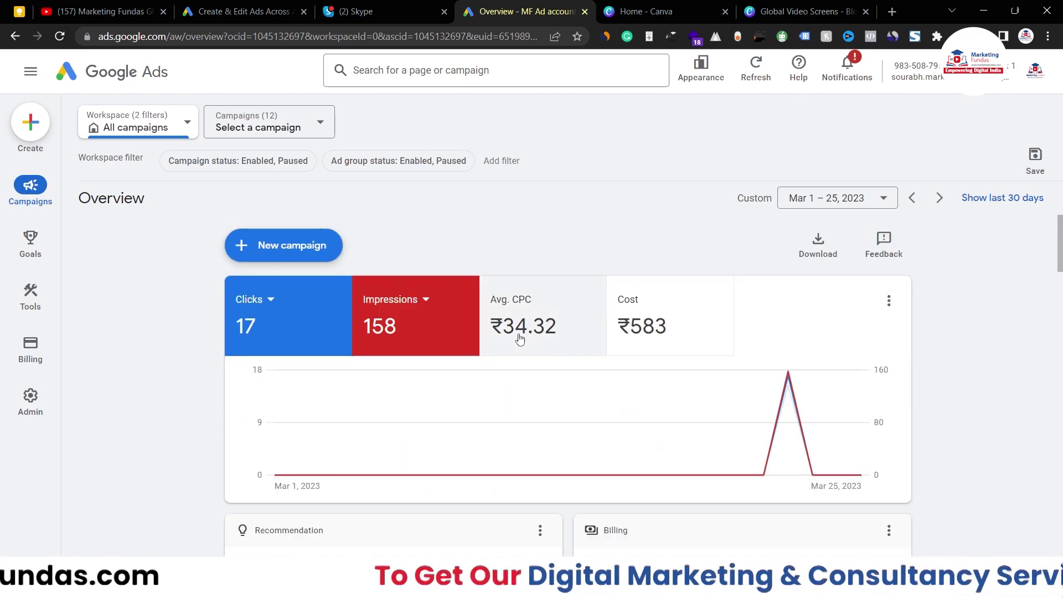
scroll(519, 338, down, 8)
scroll(518, 335, up, 8)
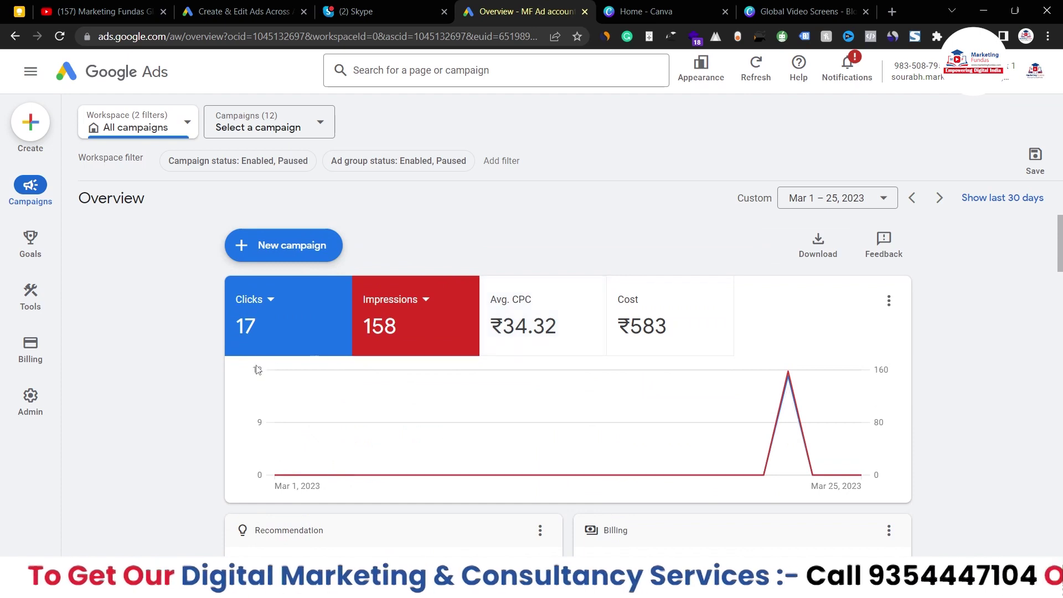
mouse_move(321, 387)
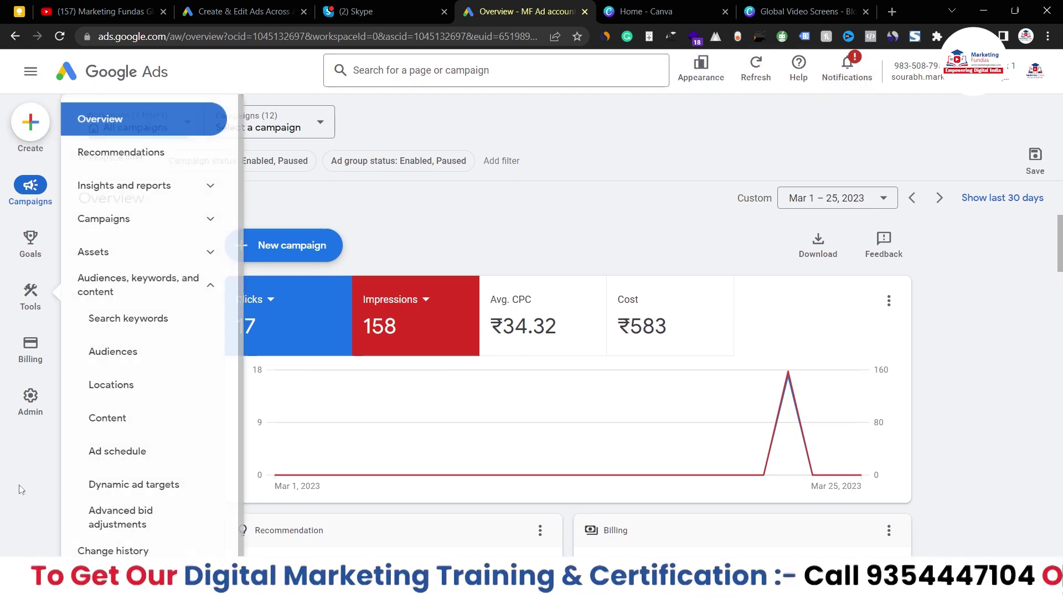
mouse_move(29, 415)
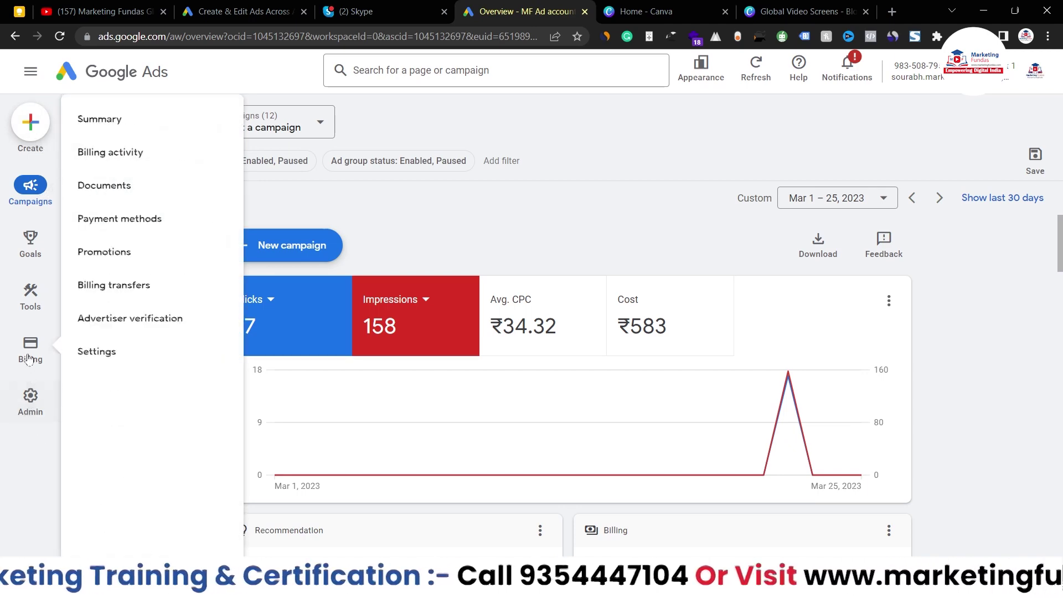
mouse_move(33, 244)
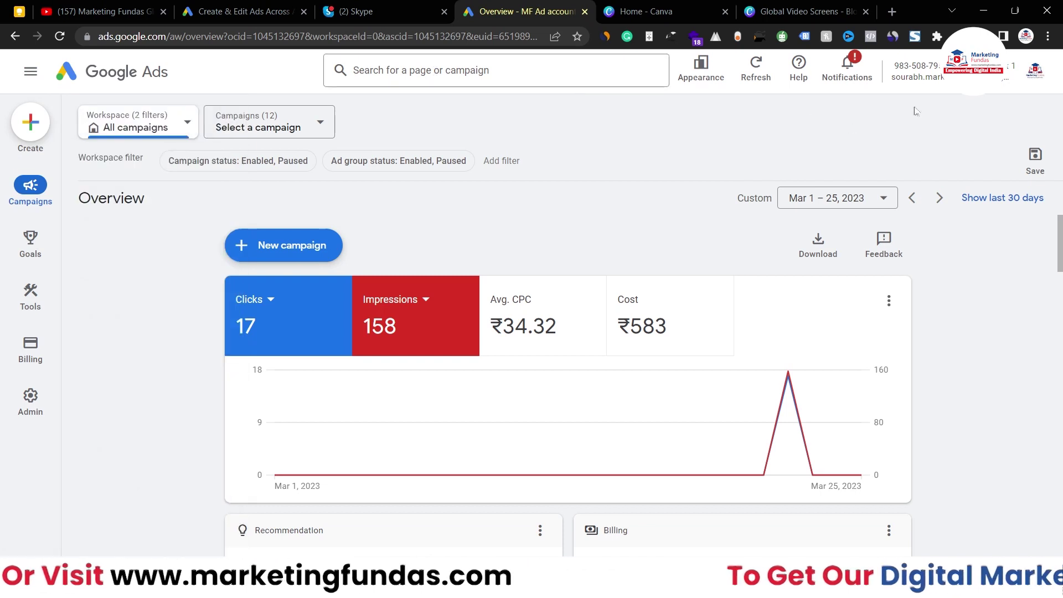
click(704, 68)
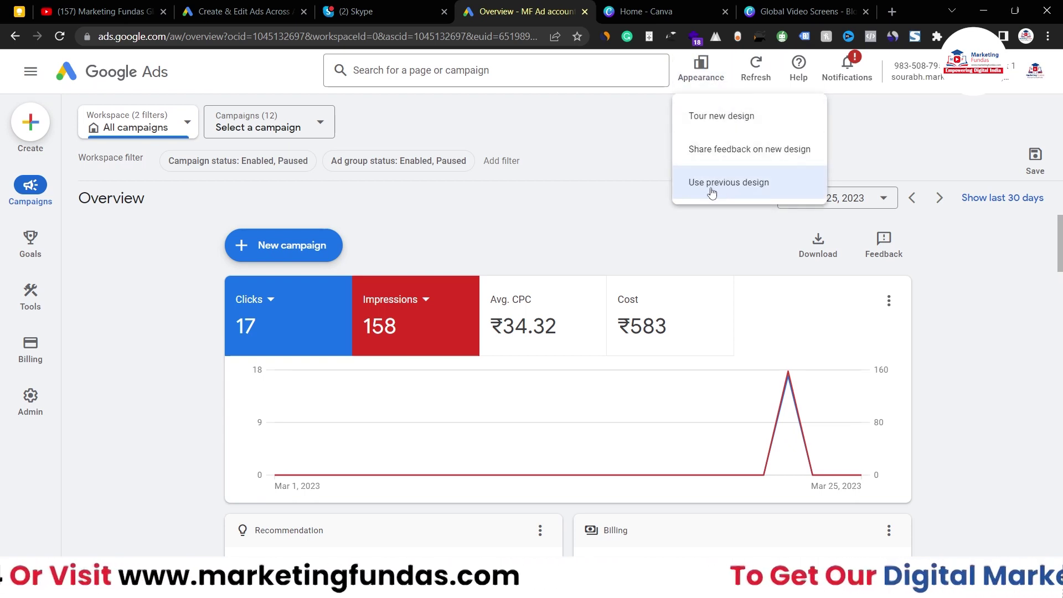
click(601, 129)
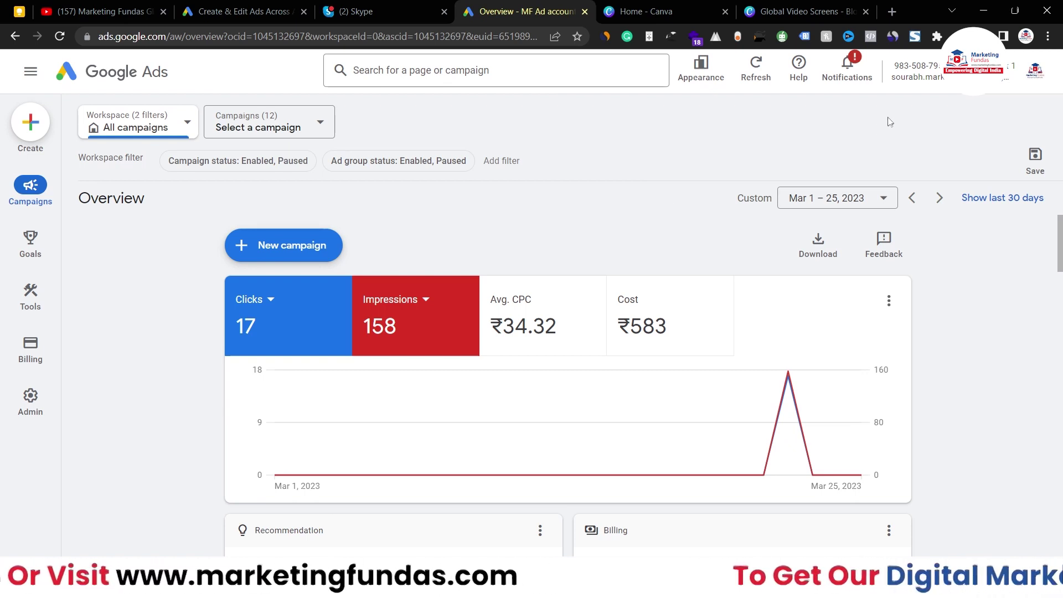
Search Google in a new tab for 'jave scripts for google ads' and browse the results.
click(900, 10)
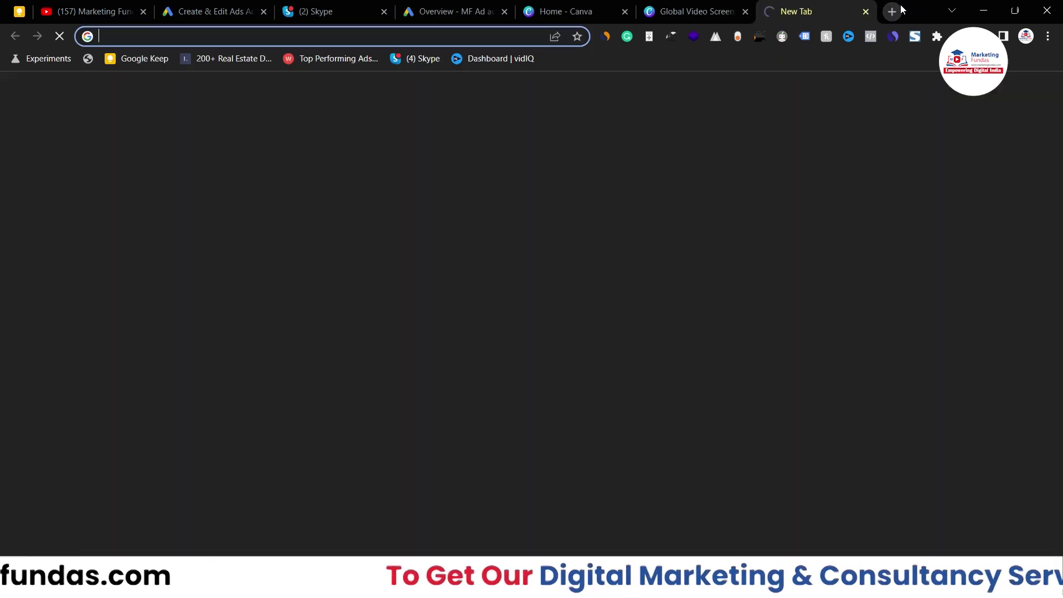
text(jave scripts )
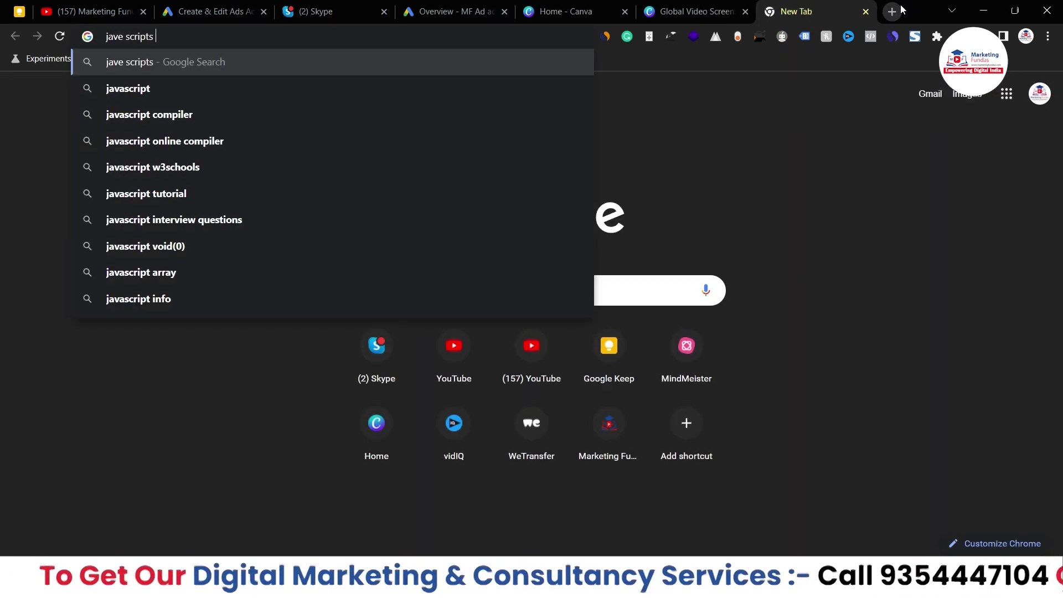
text(for google ads)
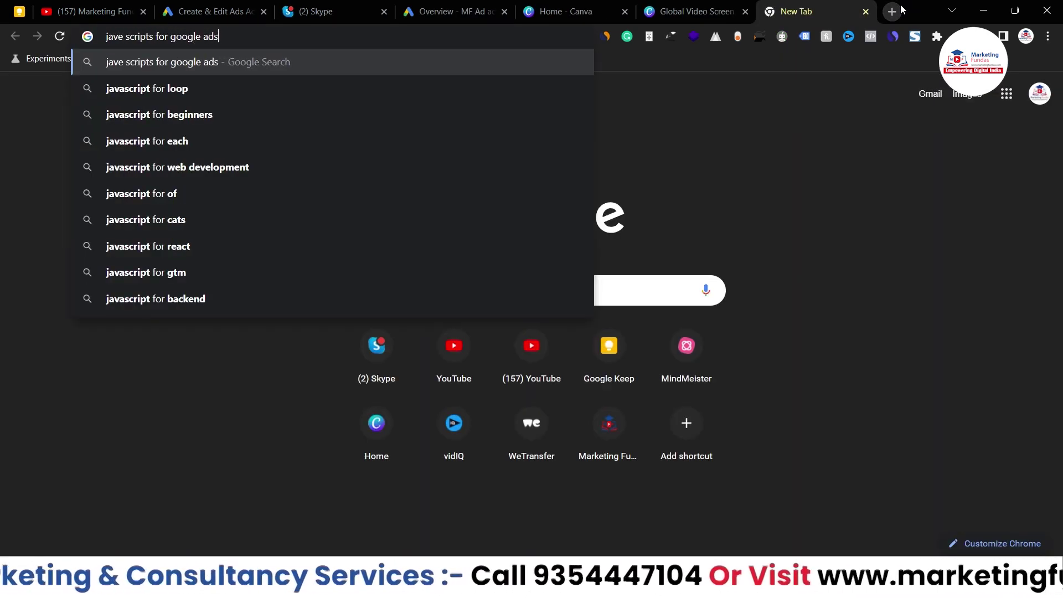
key(Return)
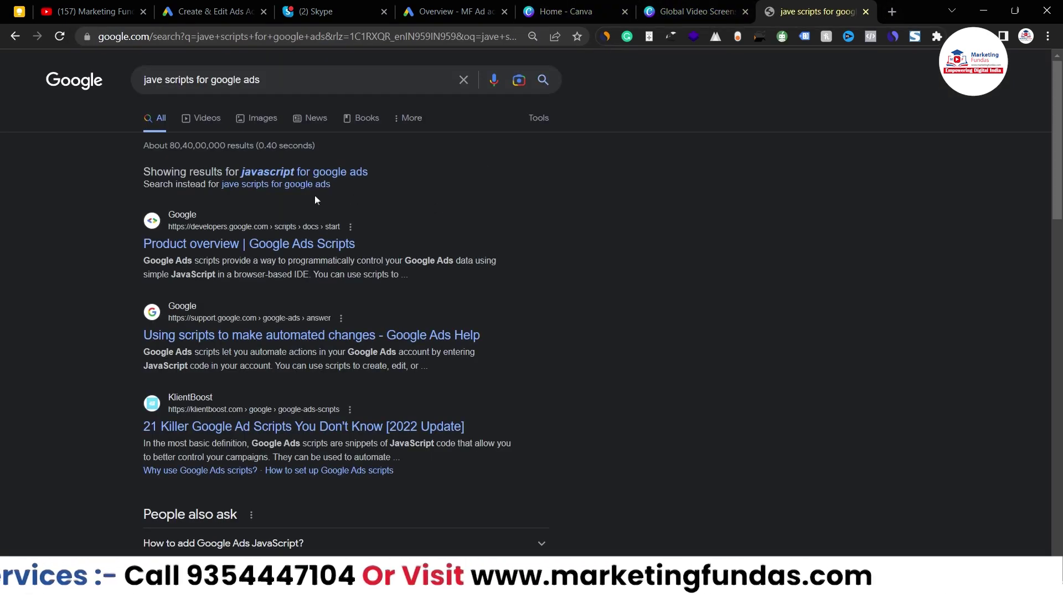
scroll(242, 476, down, 1)
scroll(242, 476, up, 1)
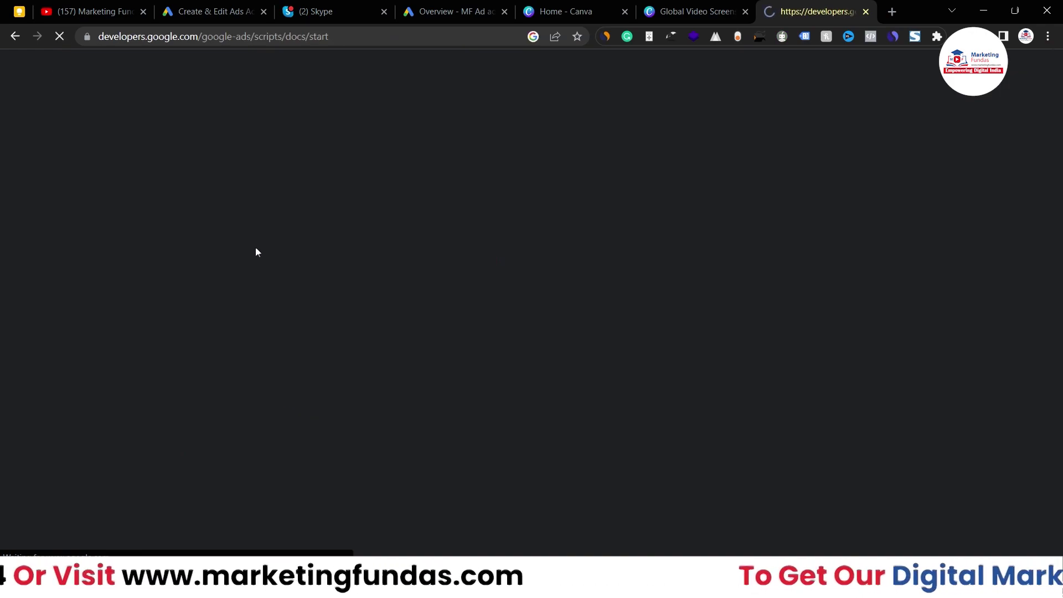
Scroll through the Google Ads Scripts Product overview, then return to the search results.
scroll(390, 271, down, 10)
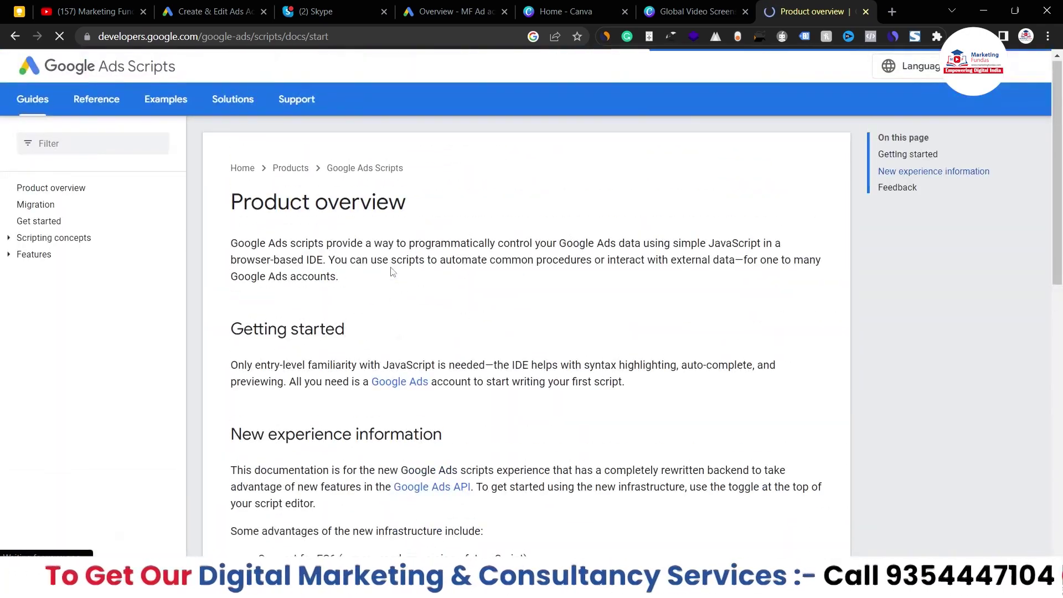
scroll(582, 342, down, 8)
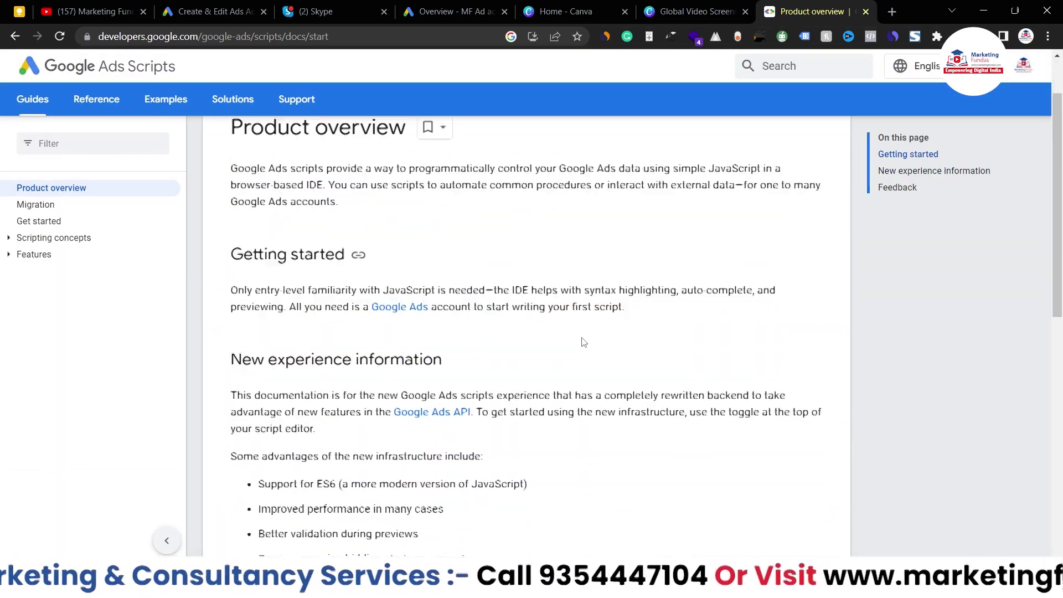
scroll(582, 342, up, 4)
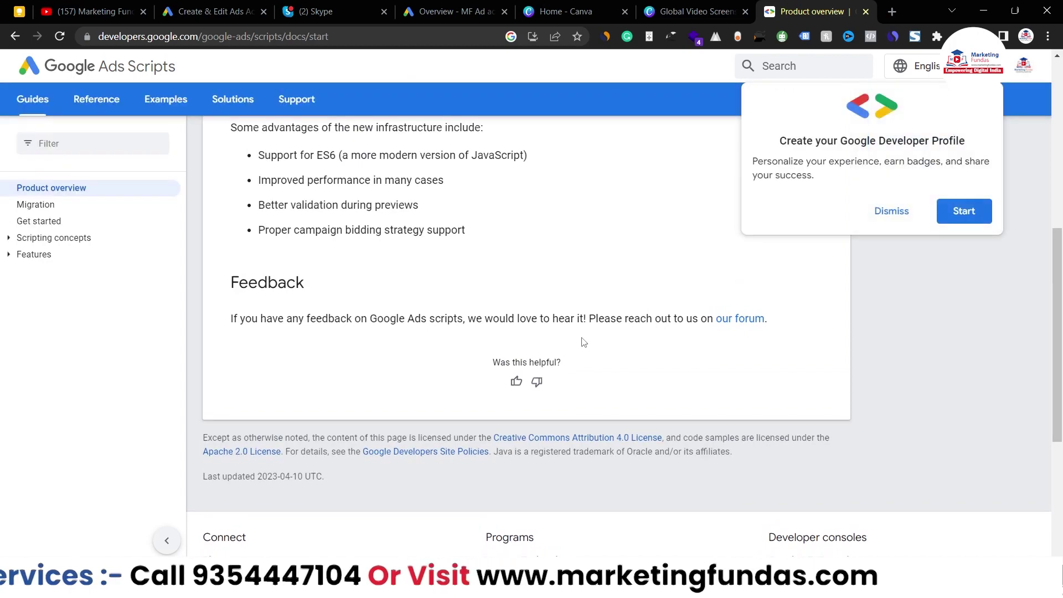
scroll(582, 342, up, 3)
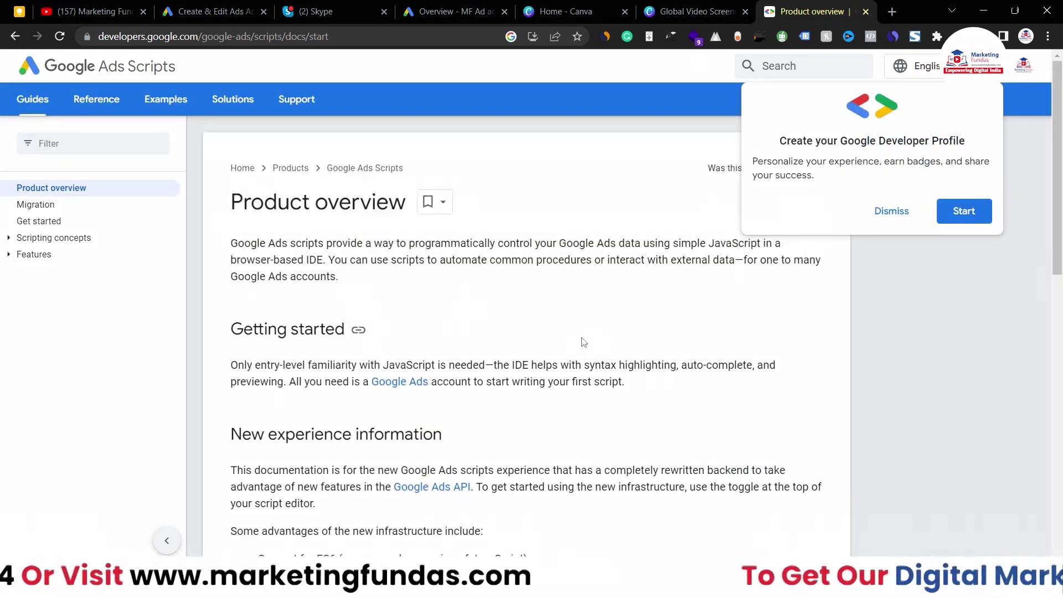
click(15, 36)
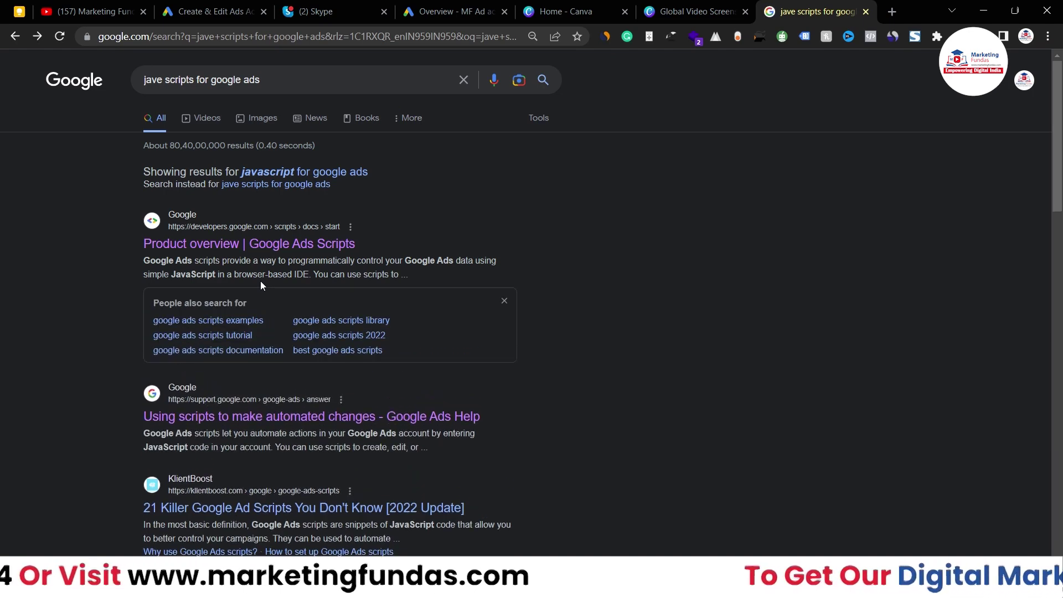
Browse the results and run the related 'google ads scripts library' search.
scroll(260, 281, down, 2)
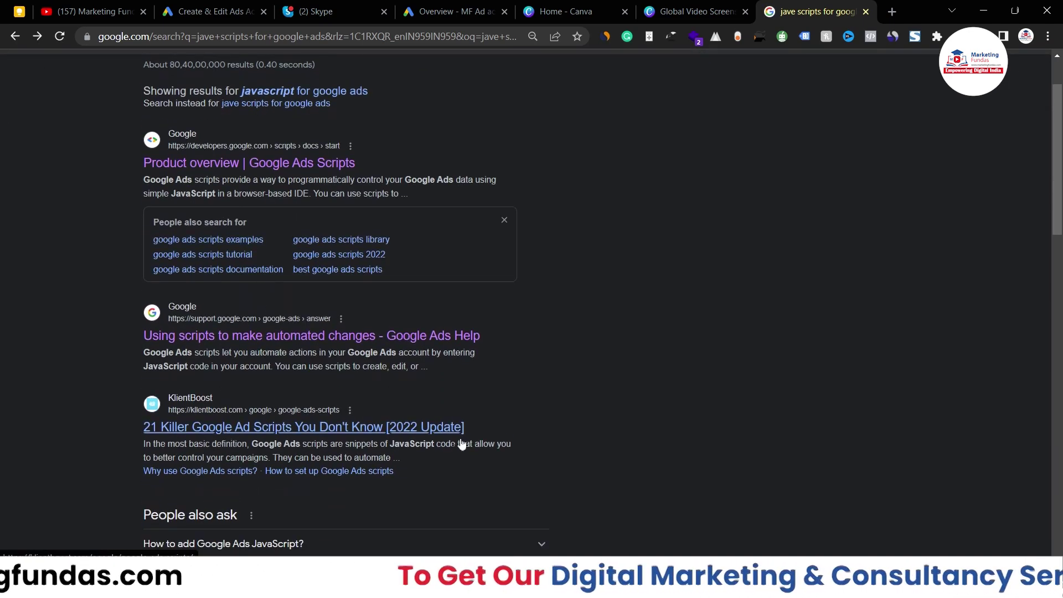
scroll(458, 534, down, 5)
scroll(458, 530, down, 3)
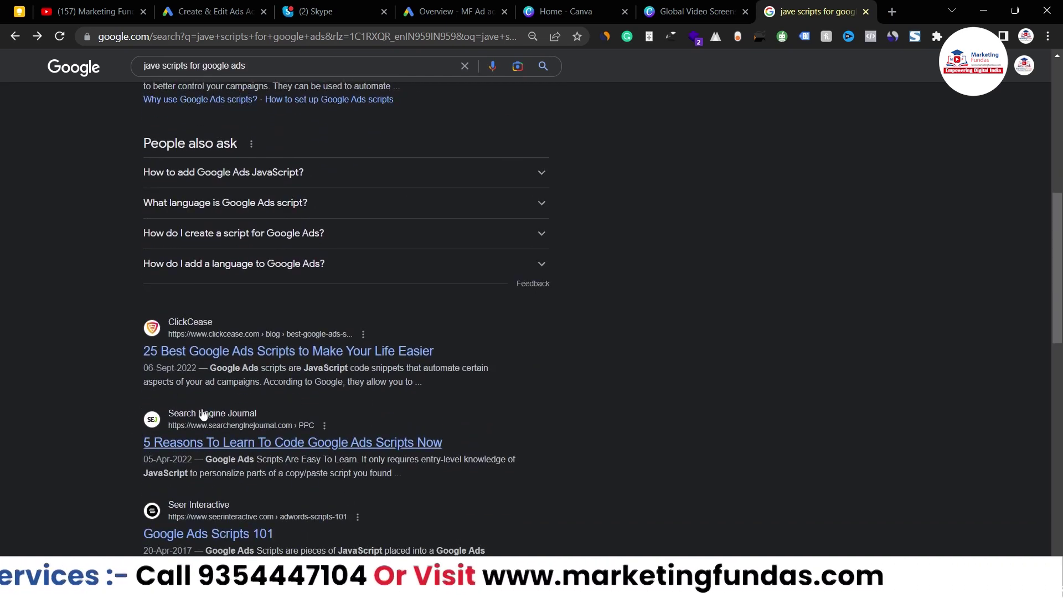
scroll(248, 451, down, 5)
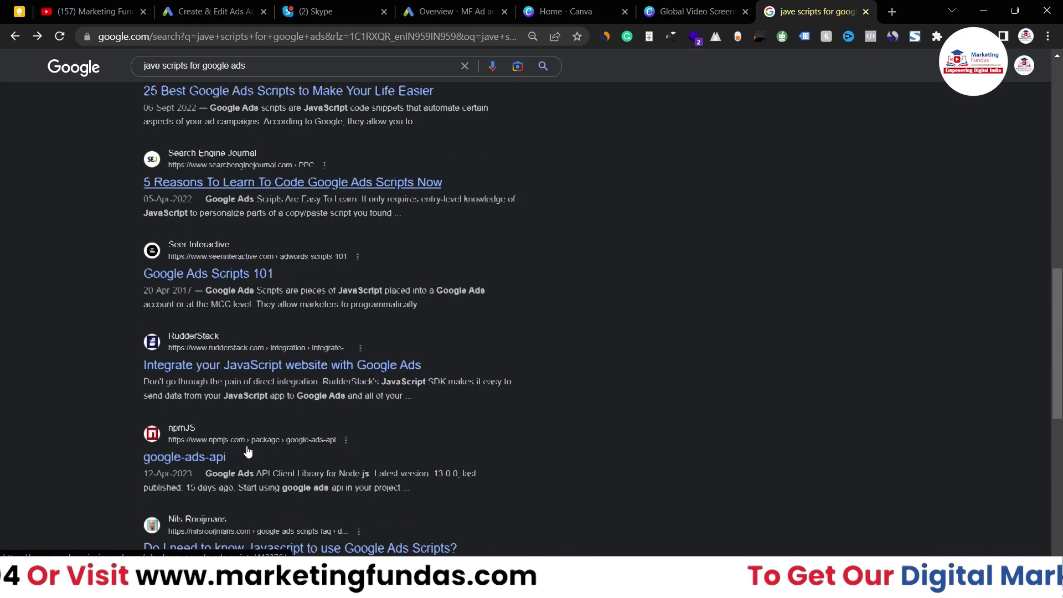
scroll(281, 319, up, 10)
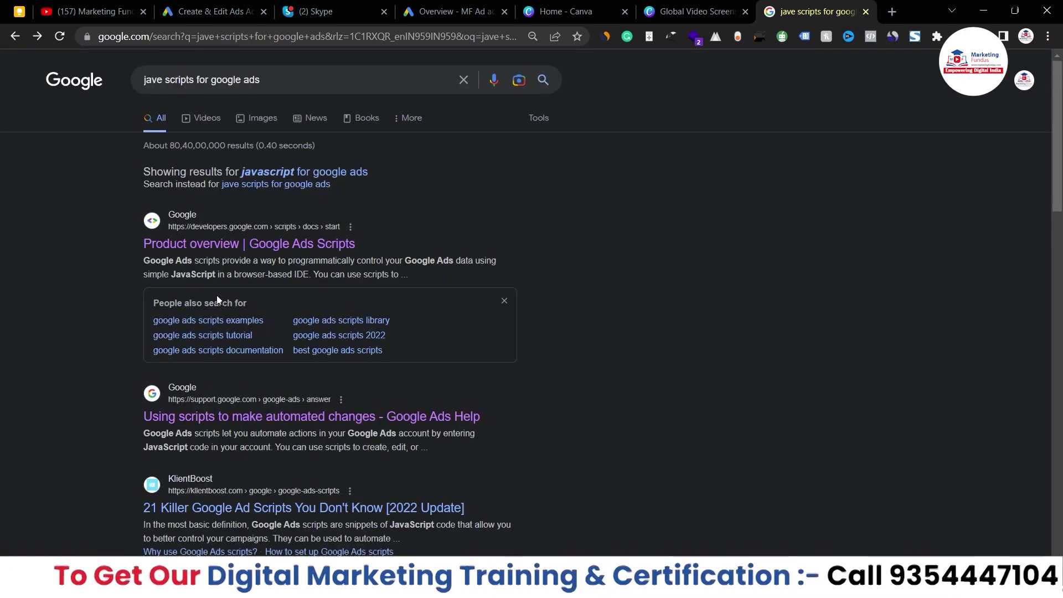
click(335, 325)
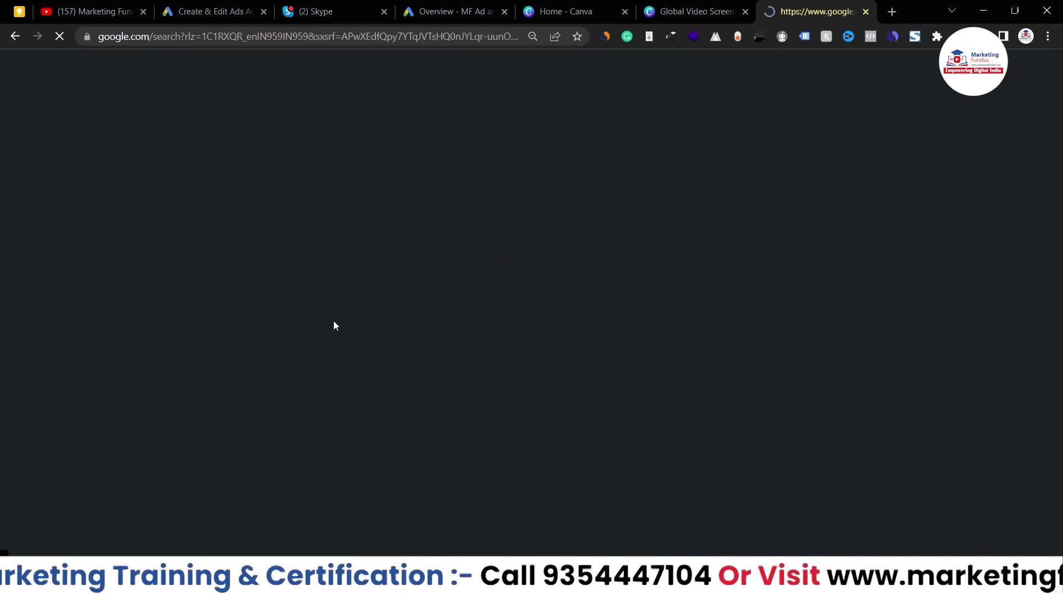
Open the Google Ads Scripts Code Snippets page and dismiss the Developer Profile popup.
click(212, 302)
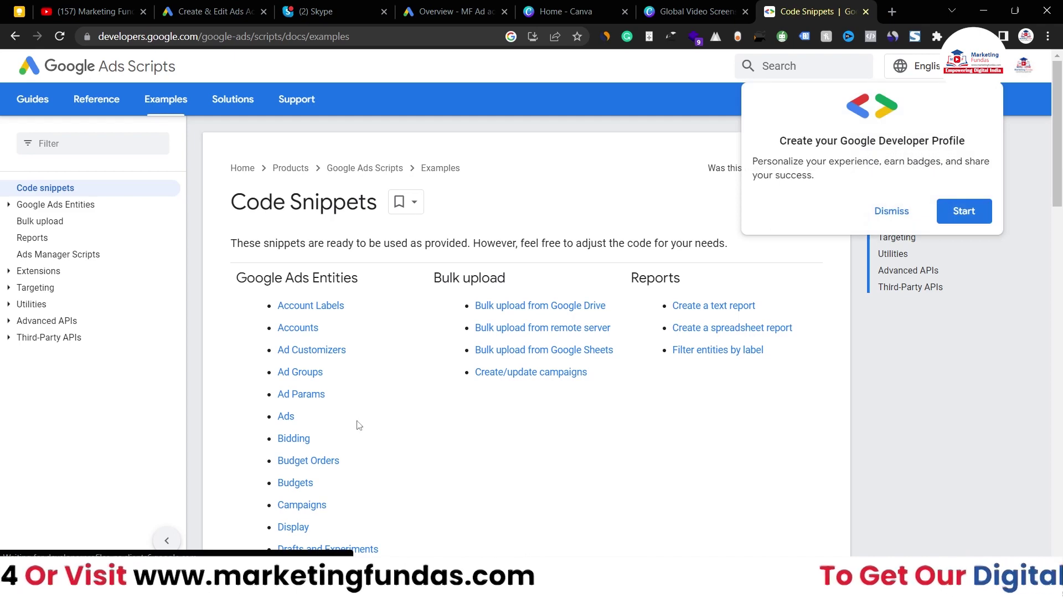
scroll(356, 423, down, 3)
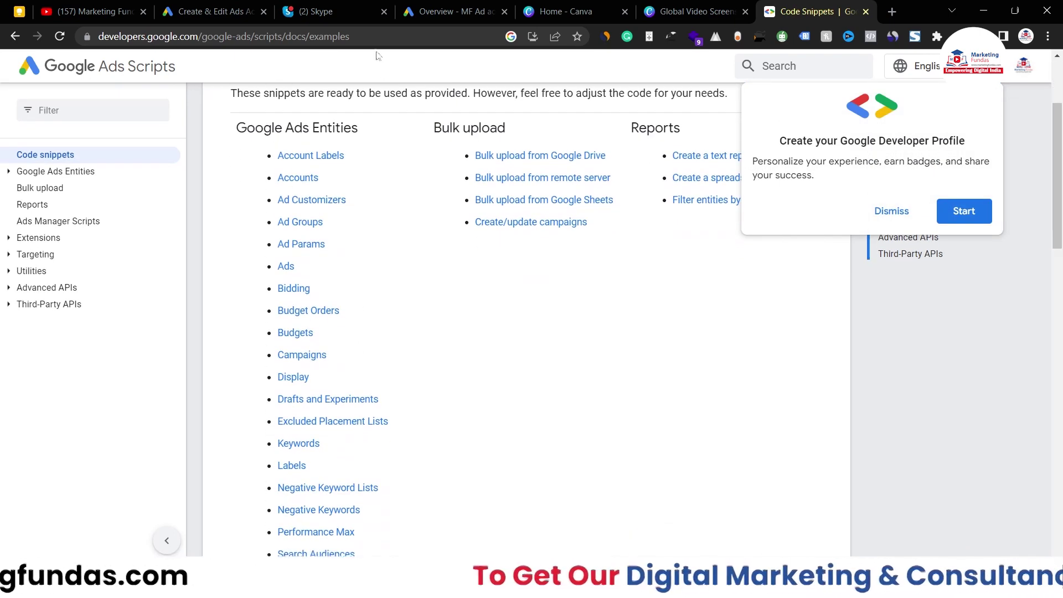
click(375, 31)
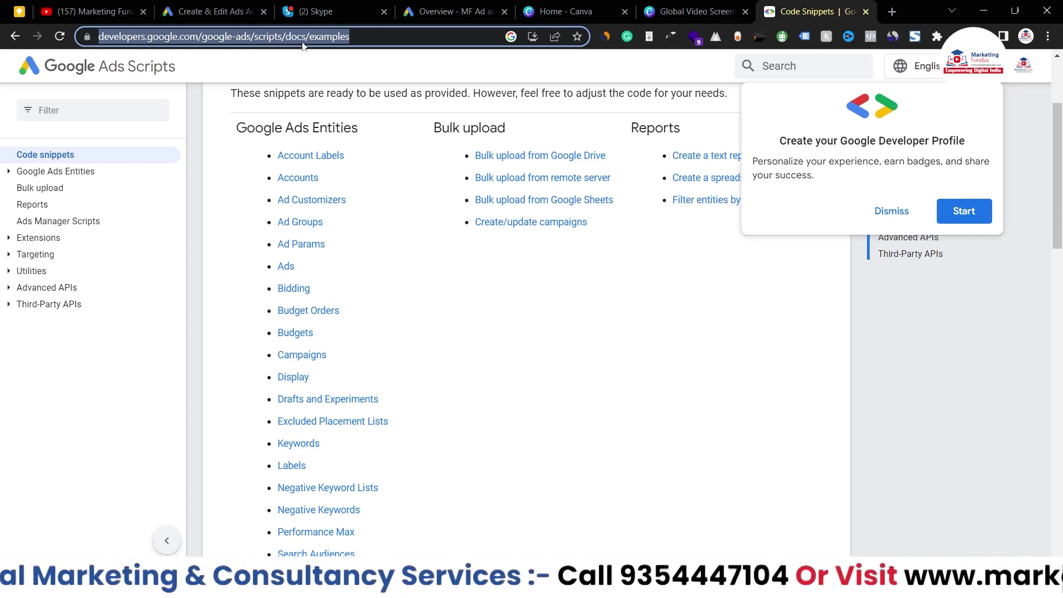
click(891, 212)
Open the Keywords snippets under Google Ads Entities.
scroll(660, 282, up, 1)
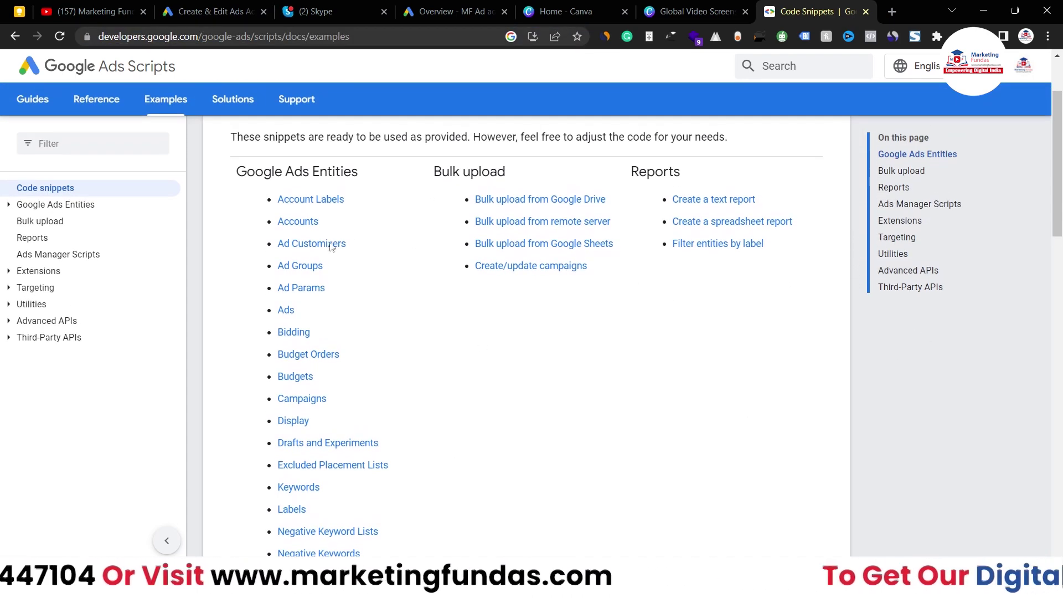
scroll(332, 247, down, 3)
scroll(341, 328, up, 2)
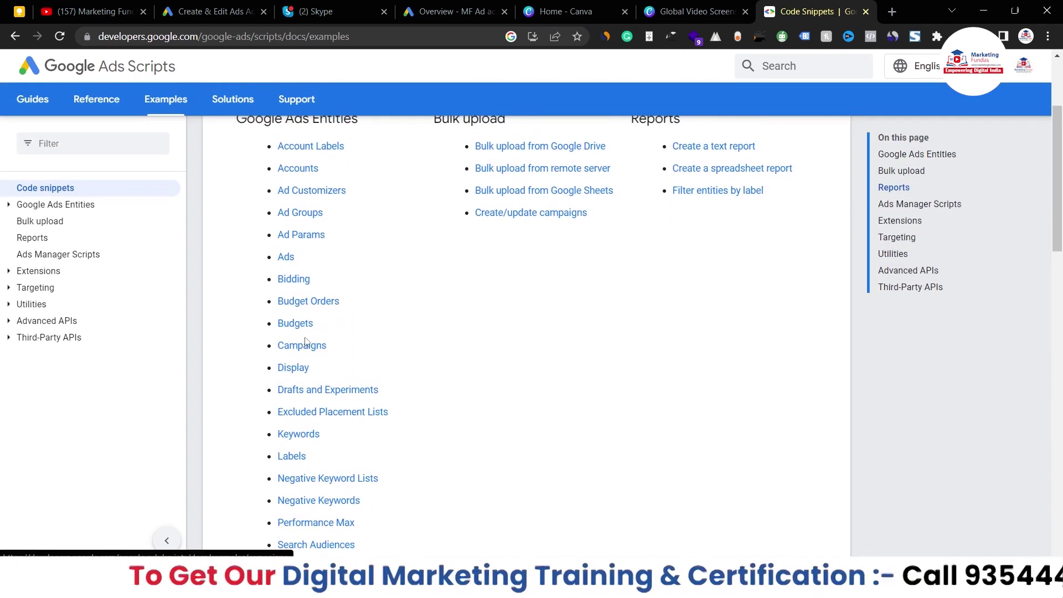
scroll(308, 360, down, 2)
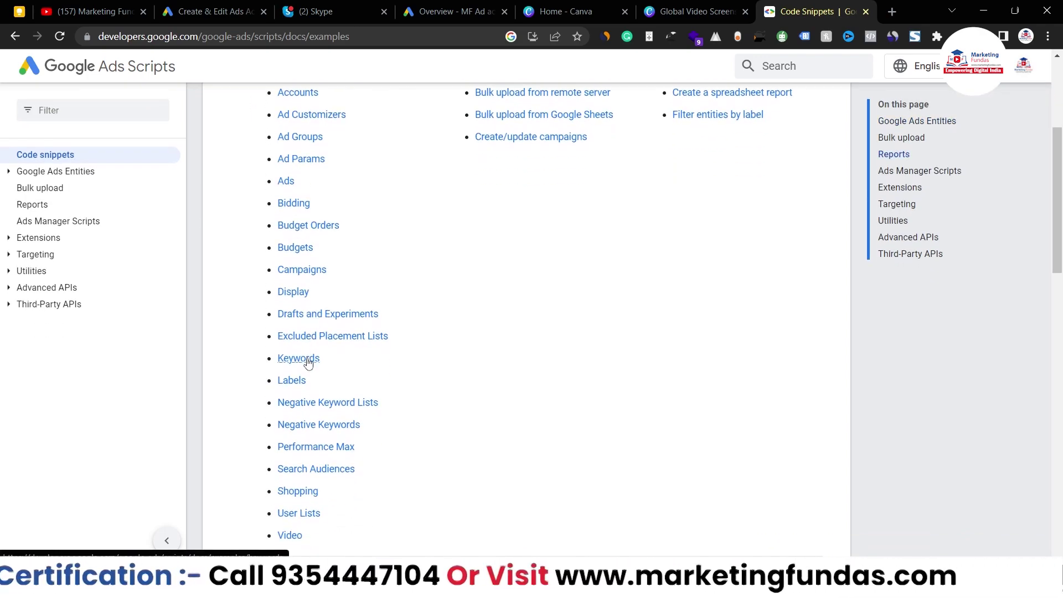
click(309, 362)
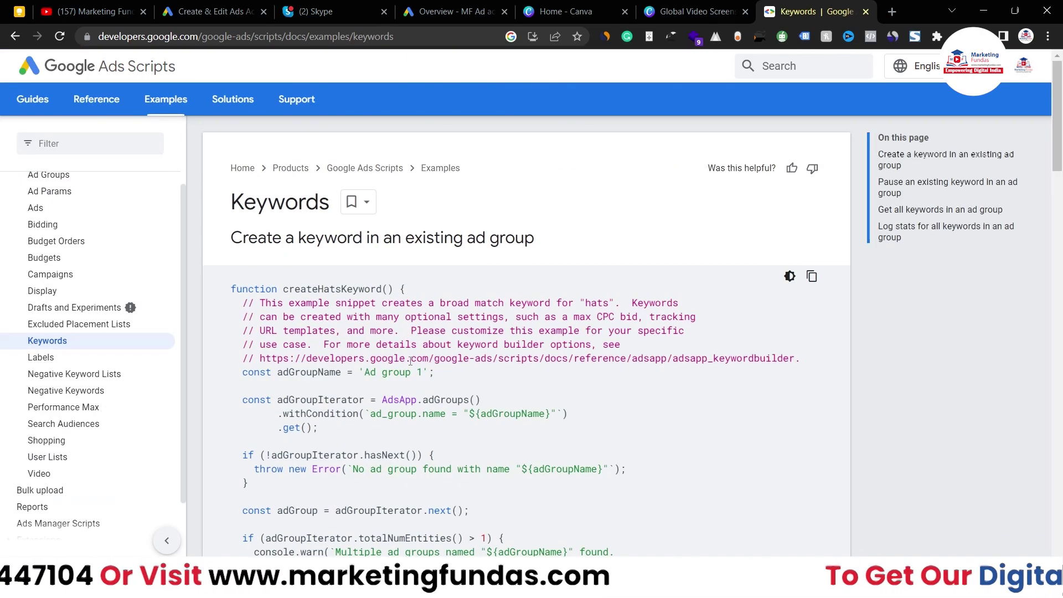
Browse the Keywords examples page and highlight the first example's heading.
scroll(410, 361, down, 10)
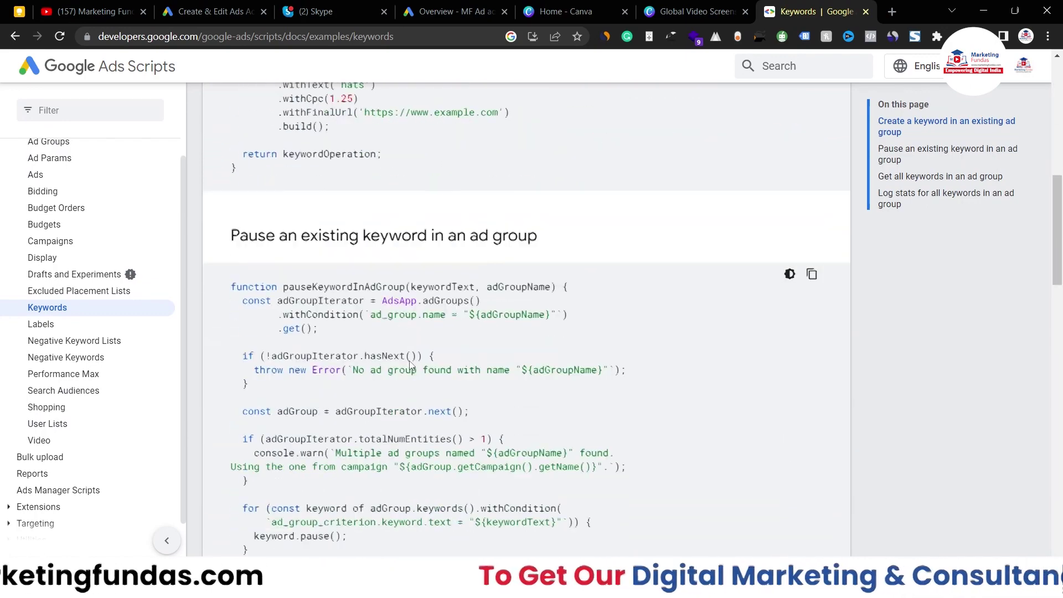
scroll(410, 360, up, 10)
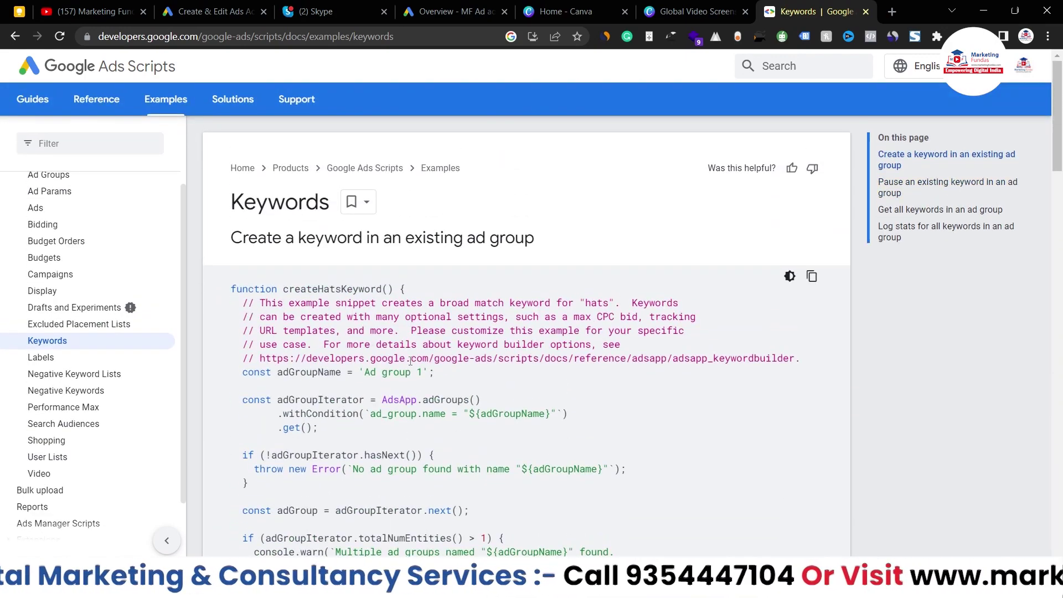
scroll(409, 360, down, 10)
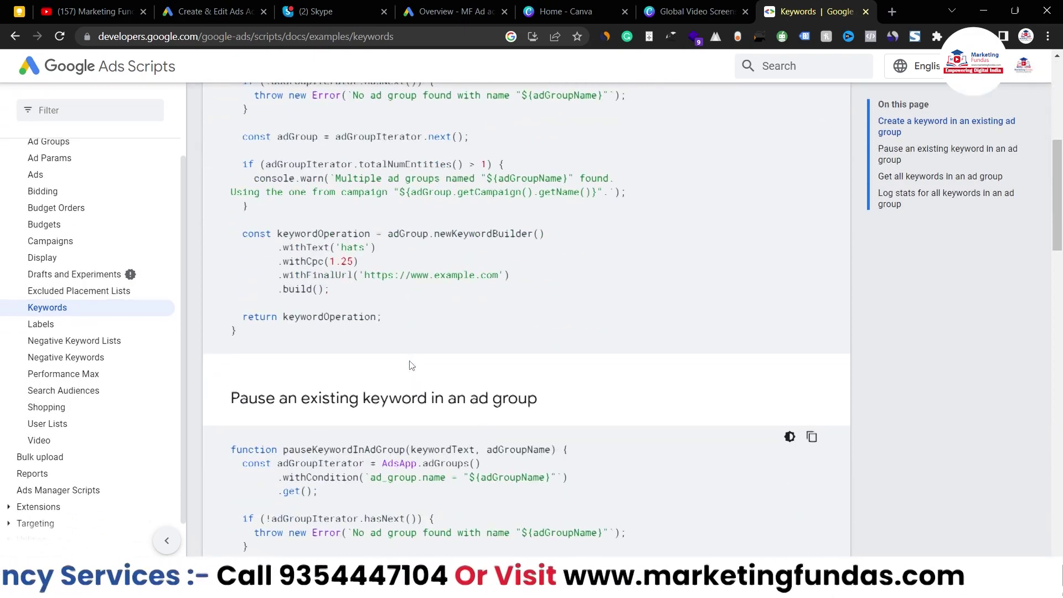
scroll(409, 360, down, 3)
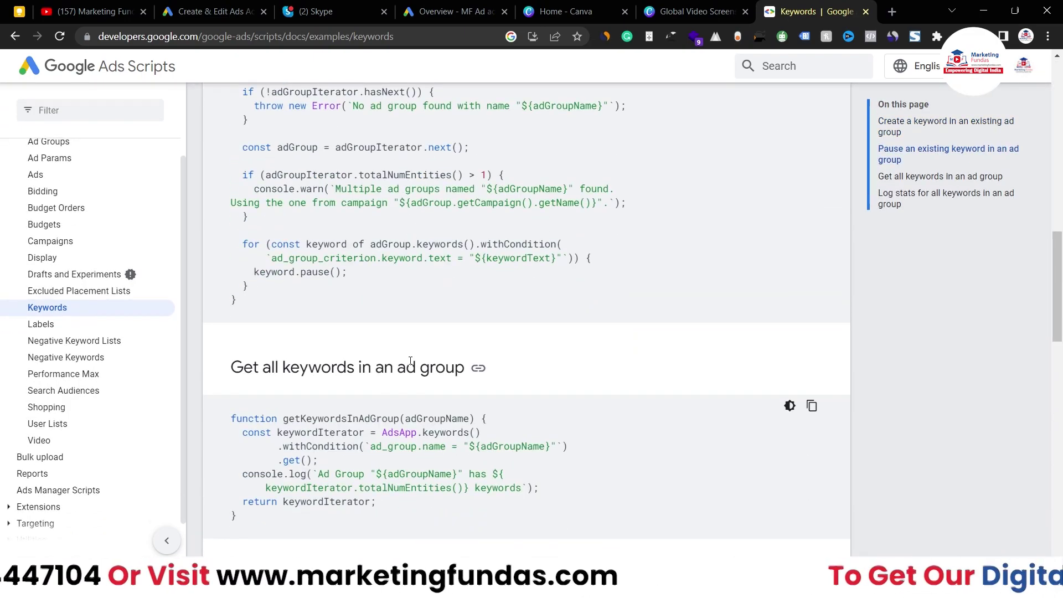
scroll(410, 361, down, 5)
scroll(410, 360, up, 12)
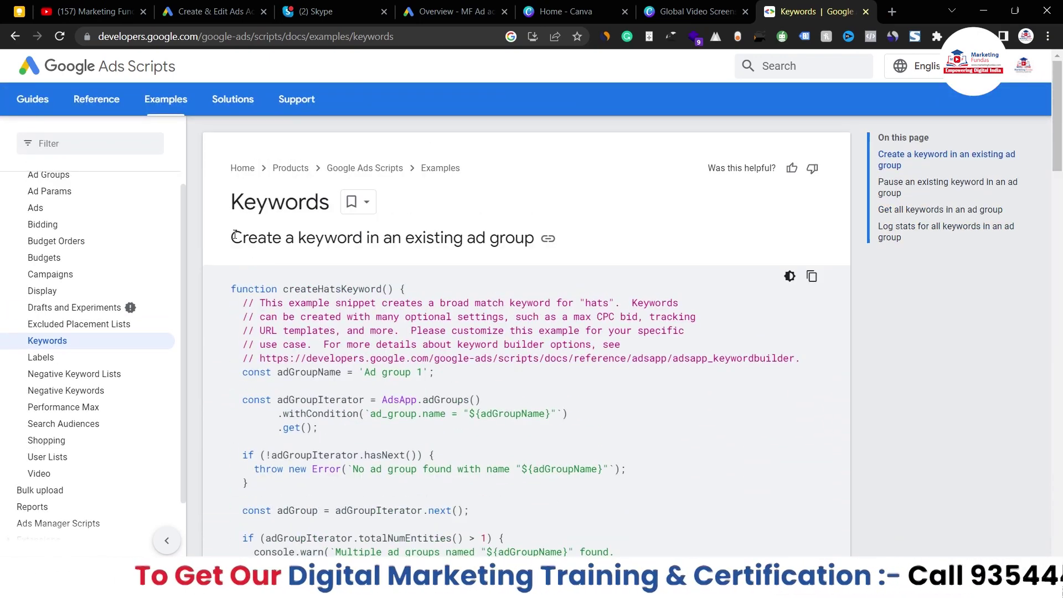
drag(234, 235, 477, 244)
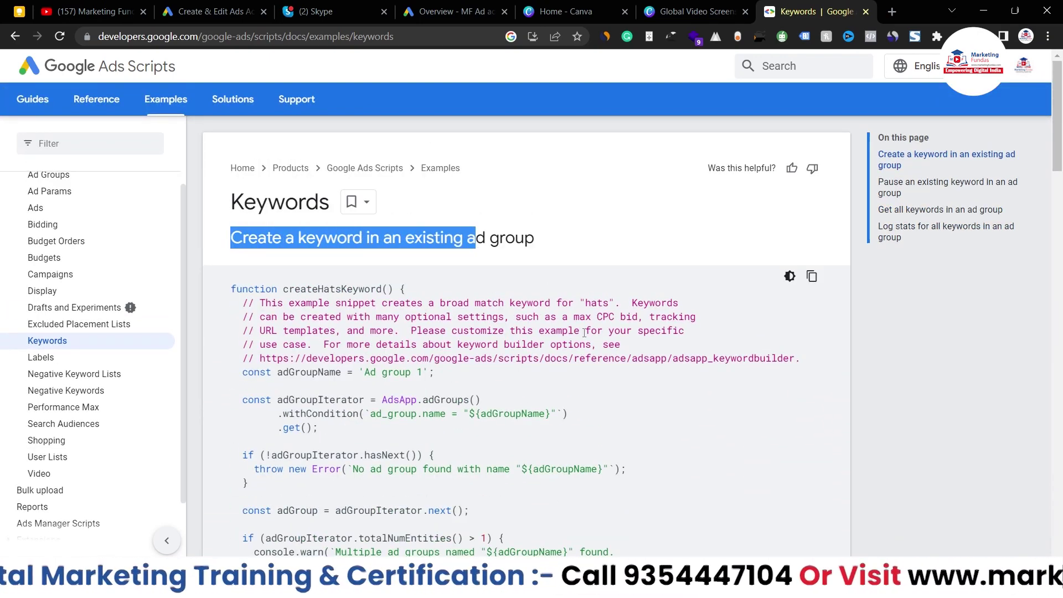
Find 'Pause an existing keyword in an ad group' and copy its code sample.
scroll(584, 332, down, 2)
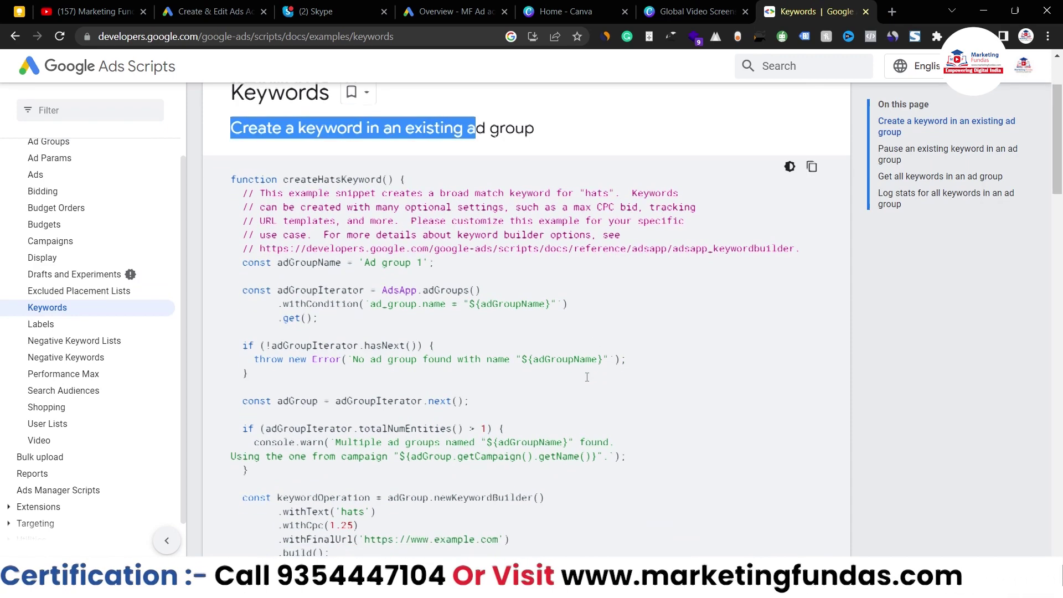
scroll(587, 376, down, 1)
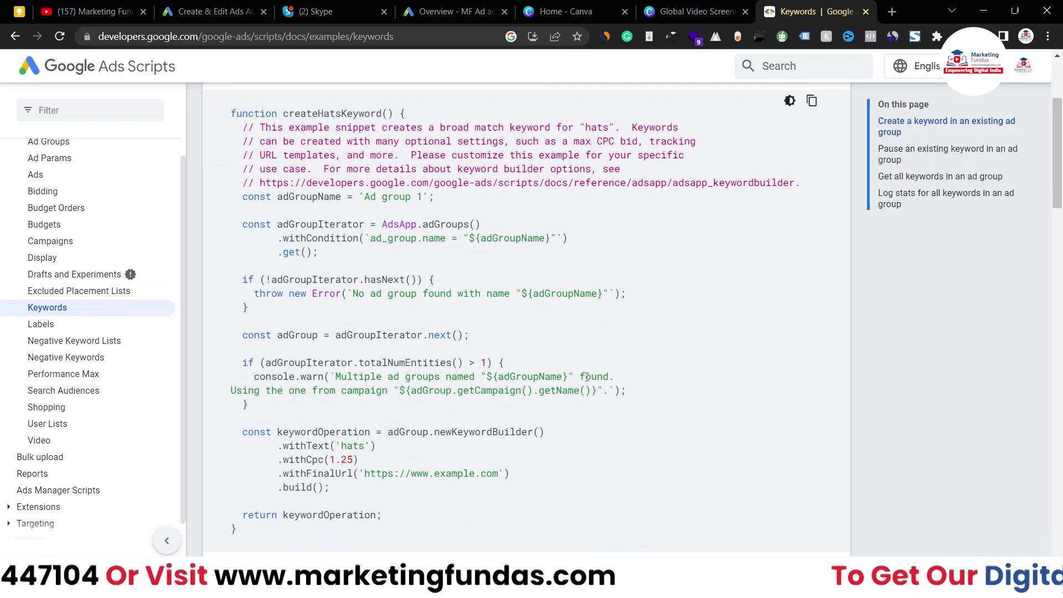
scroll(391, 454, down, 7)
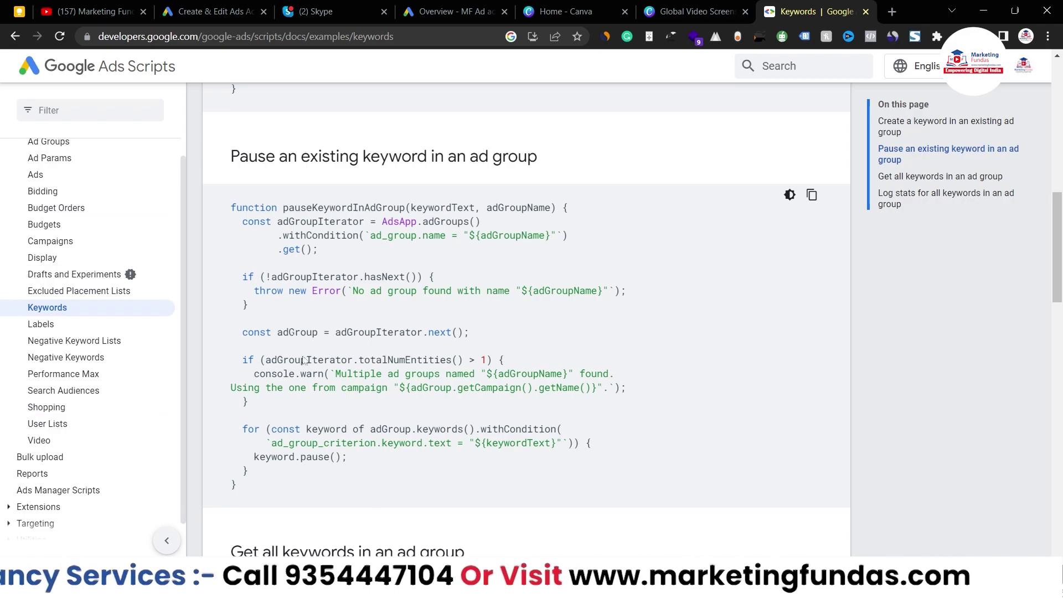
scroll(407, 280, down, 5)
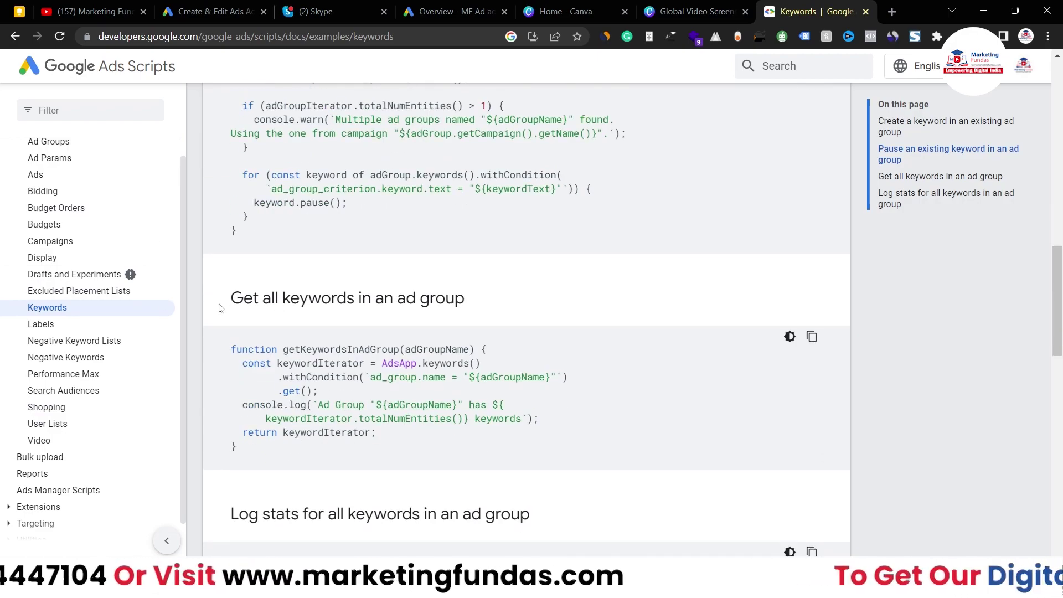
scroll(230, 298, down, 15)
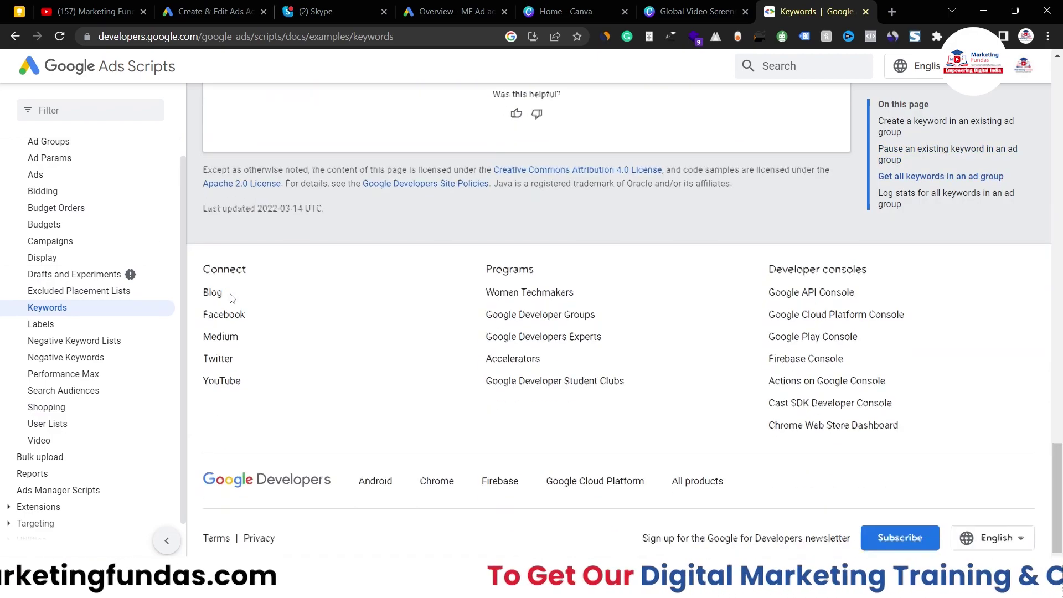
scroll(230, 297, up, 8)
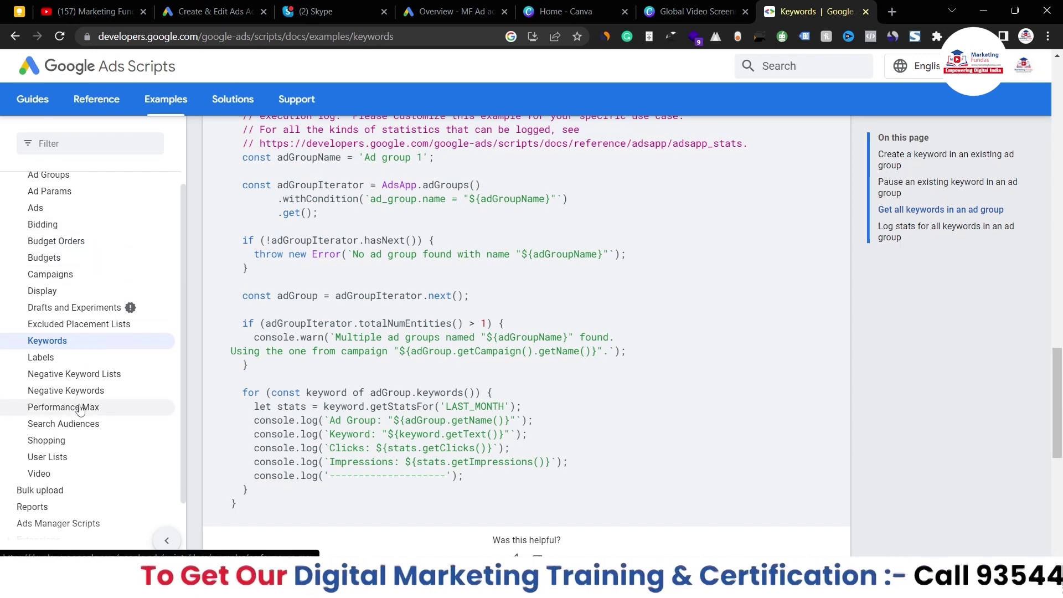
scroll(72, 266, up, 3)
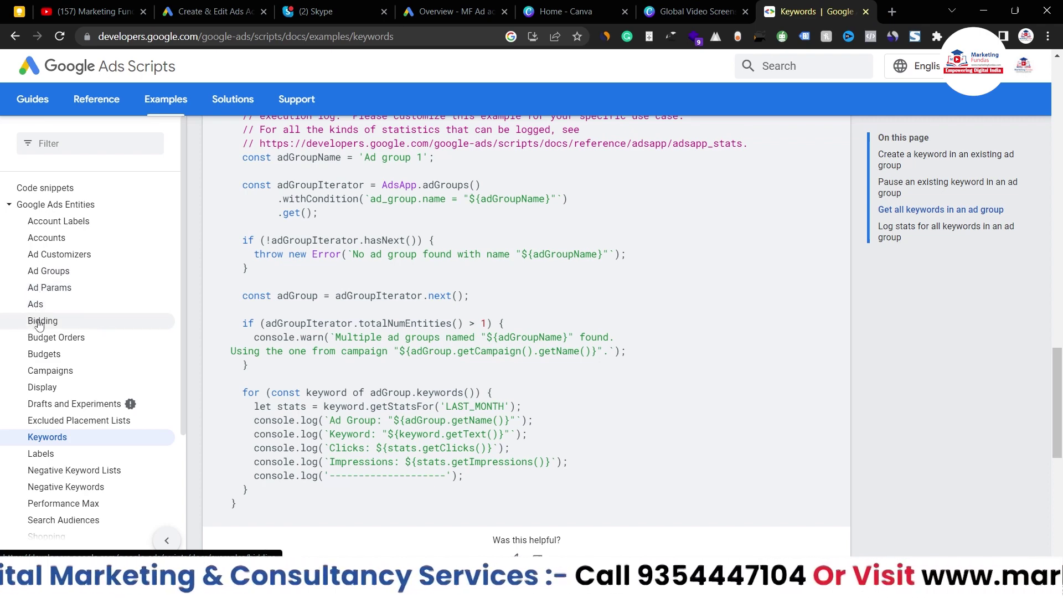
scroll(38, 368, down, 3)
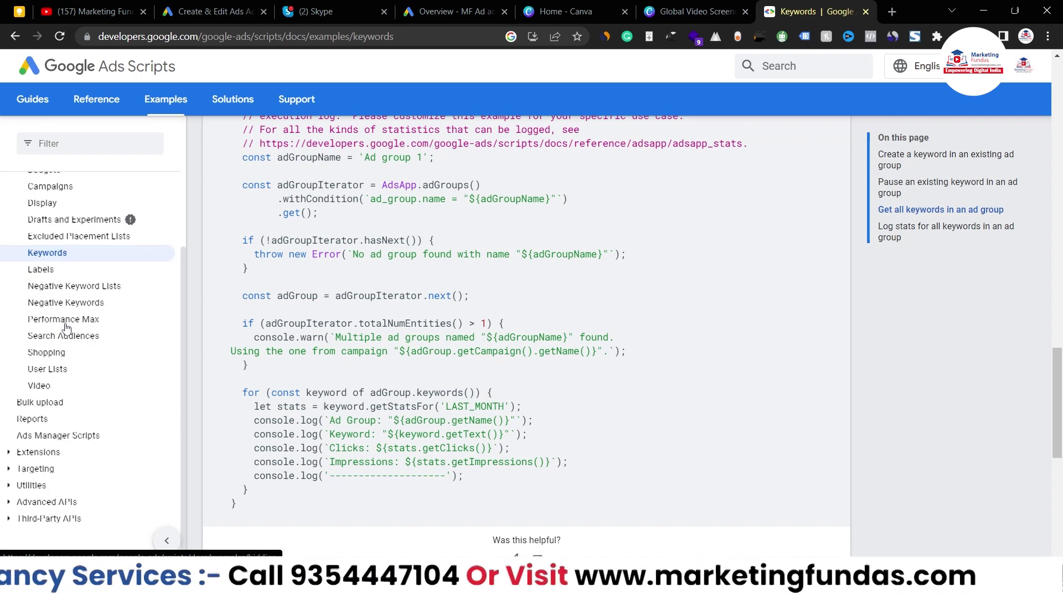
scroll(39, 368, up, 3)
scroll(526, 280, up, 10)
scroll(526, 280, up, 12)
scroll(282, 440, down, 16)
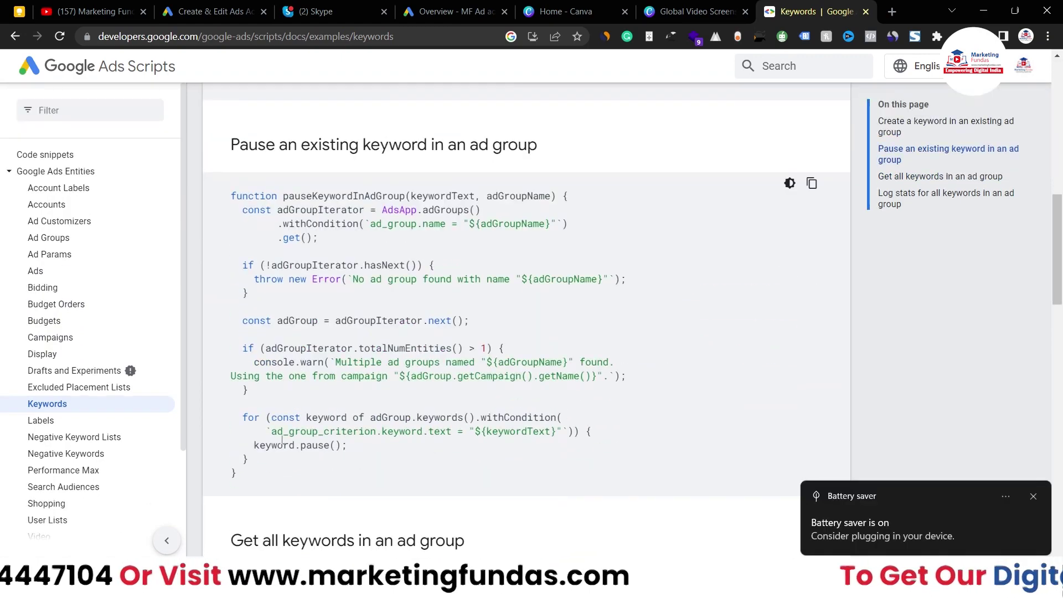
drag(264, 465, 231, 265)
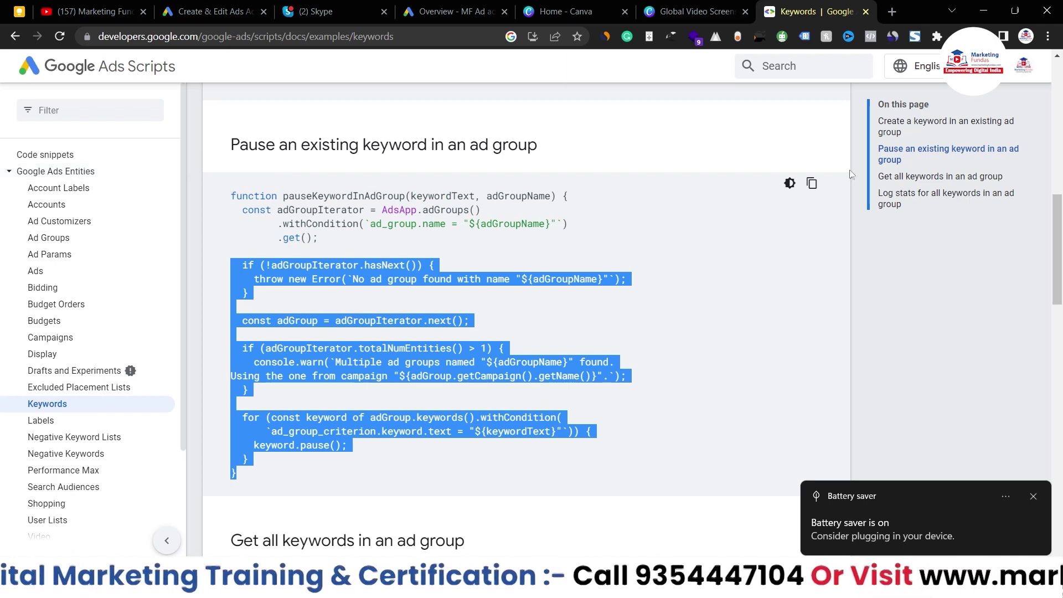
click(811, 184)
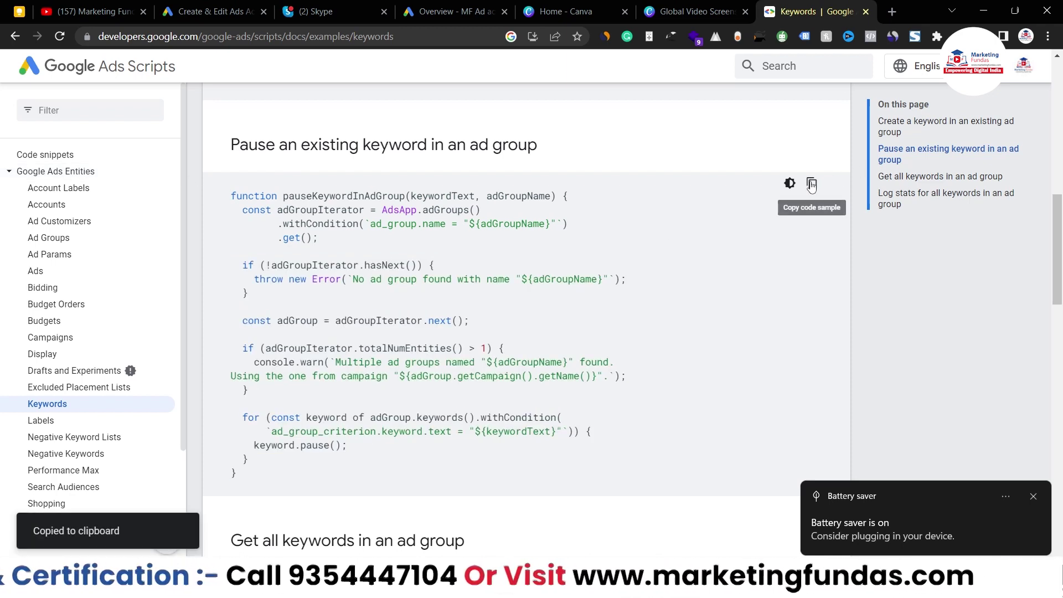
In the Google Ads tab, go to Tools > Bulk actions > Scripts.
click(421, 8)
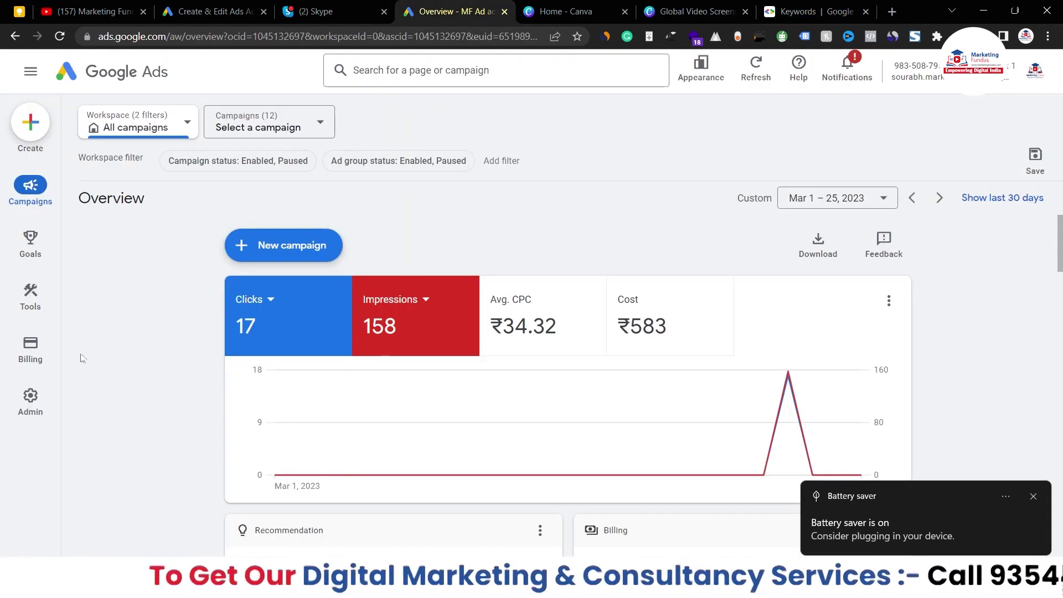
mouse_move(28, 301)
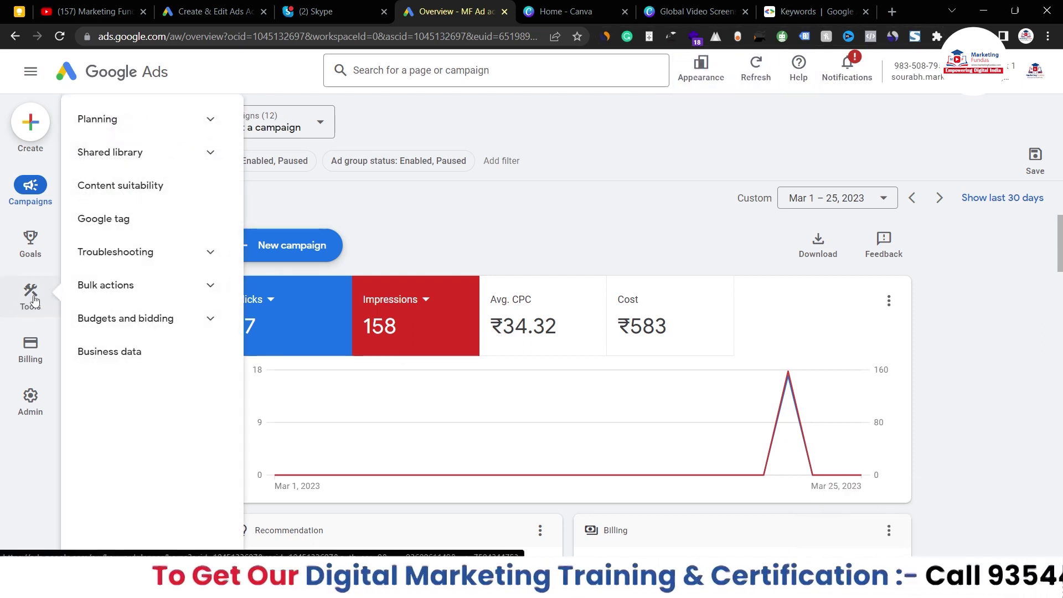
click(141, 289)
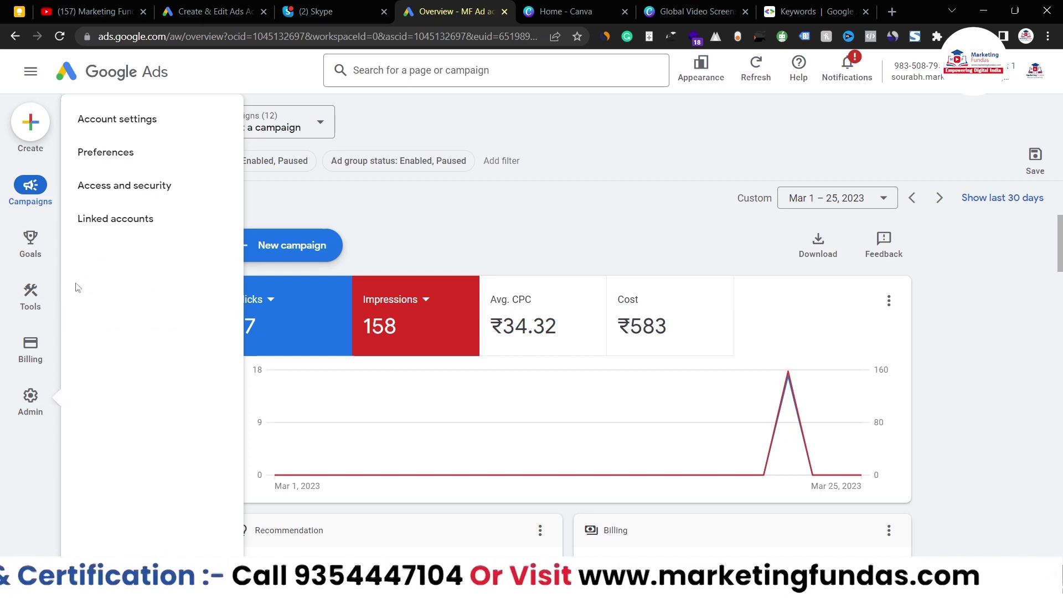
mouse_move(31, 299)
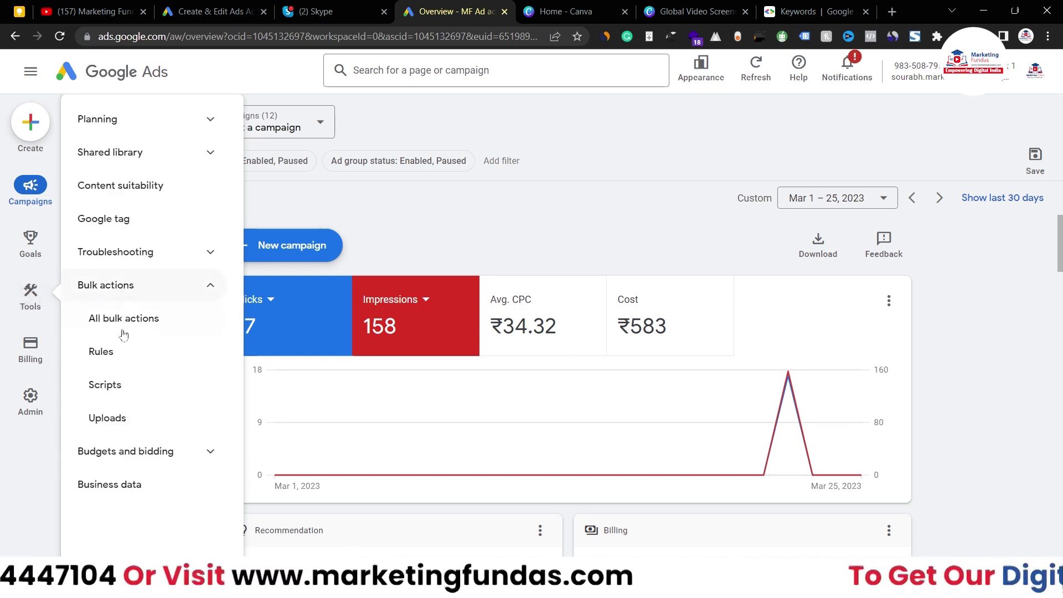
click(121, 394)
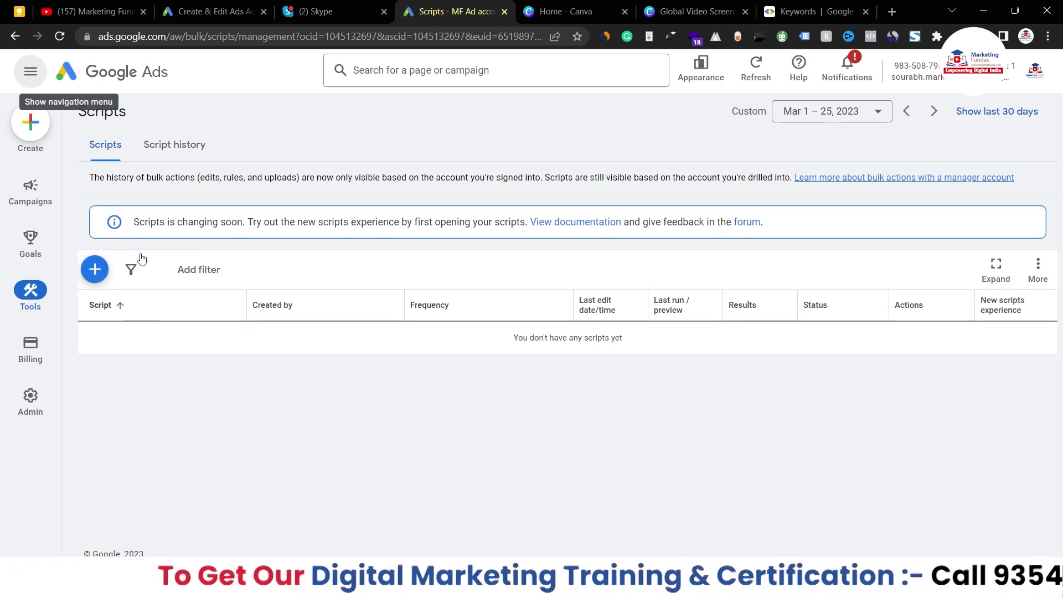
Create a new blank script and delete its default main() code.
click(97, 273)
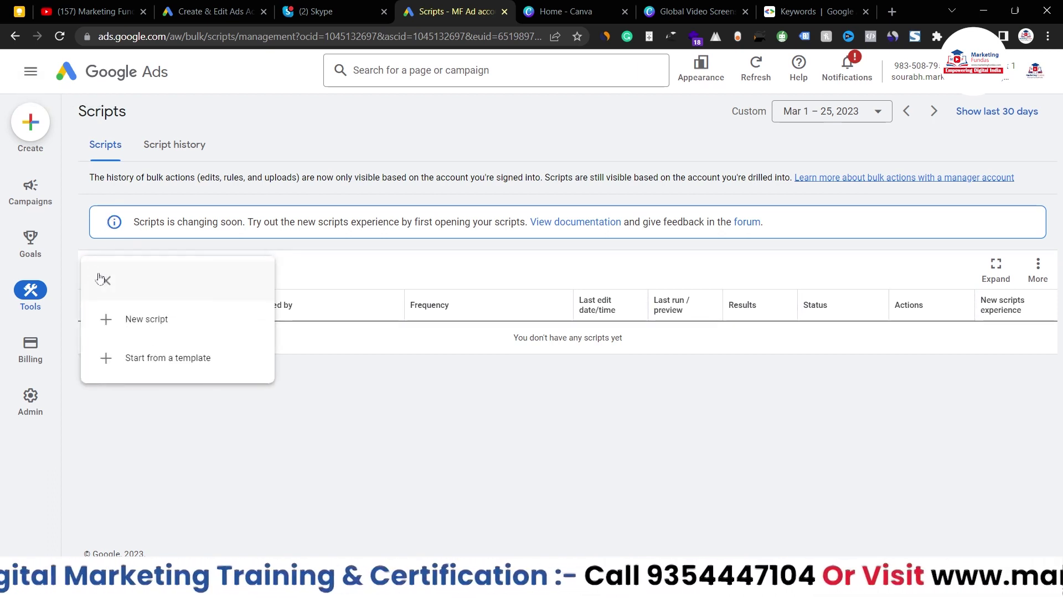
click(153, 322)
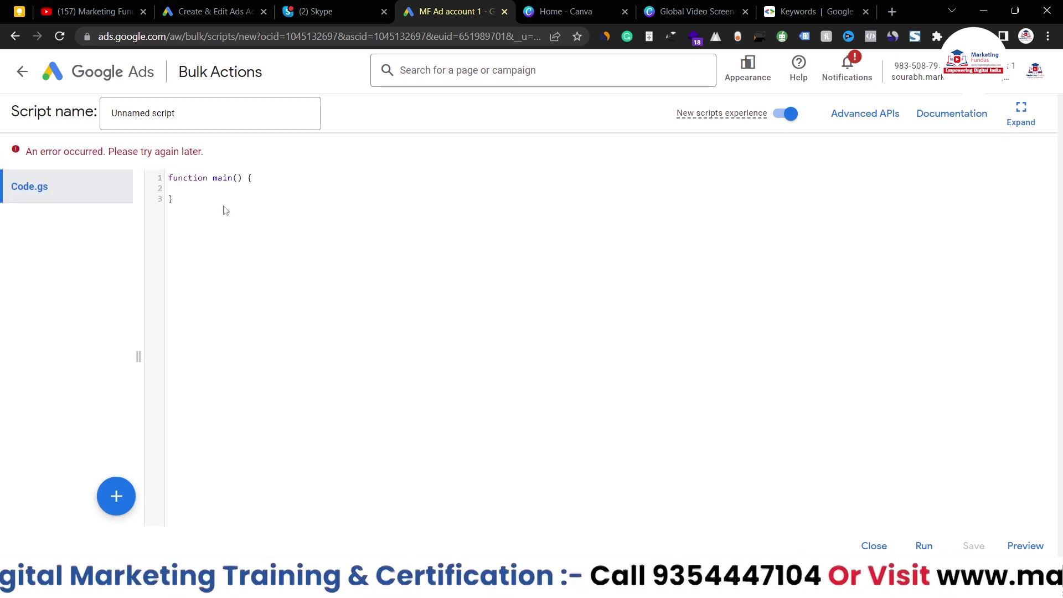
key(ctrl+a)
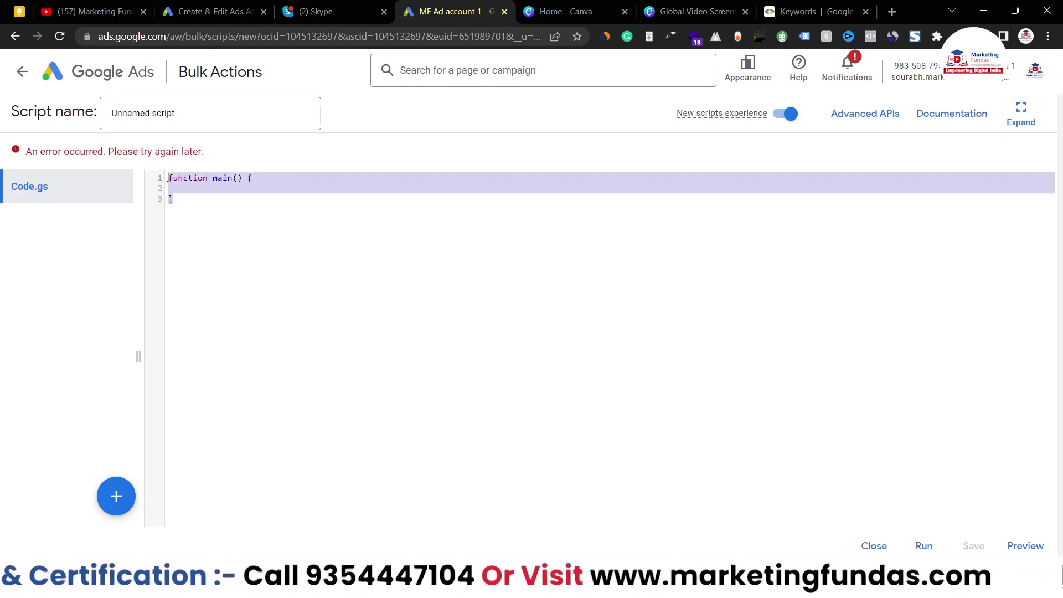
key(BackSpace)
Paste the copied pause-keyword code and name the script 'Pause keyword in an ad group'.
right_click(168, 177)
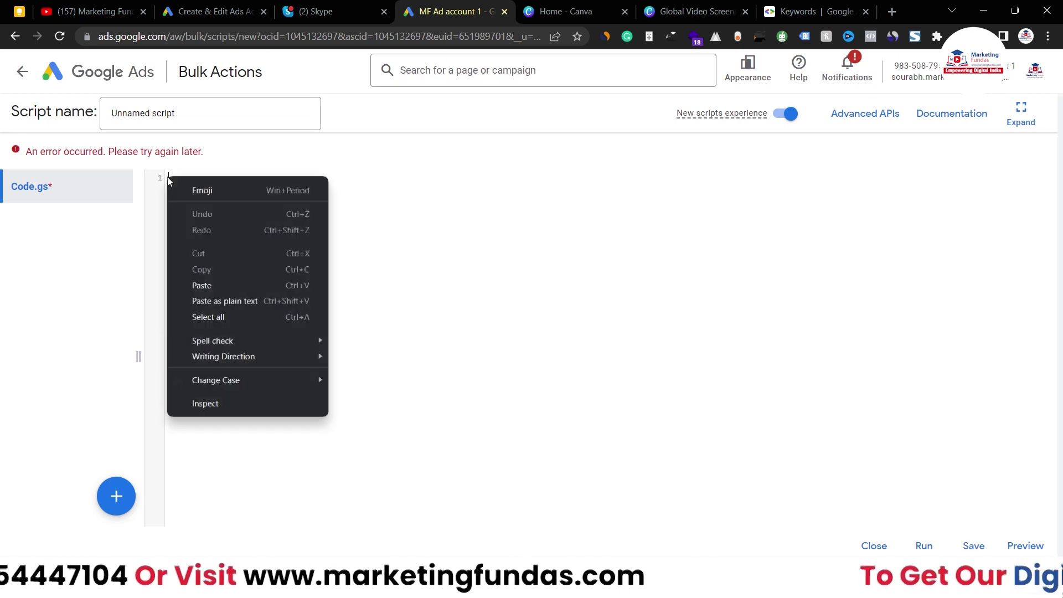
click(197, 284)
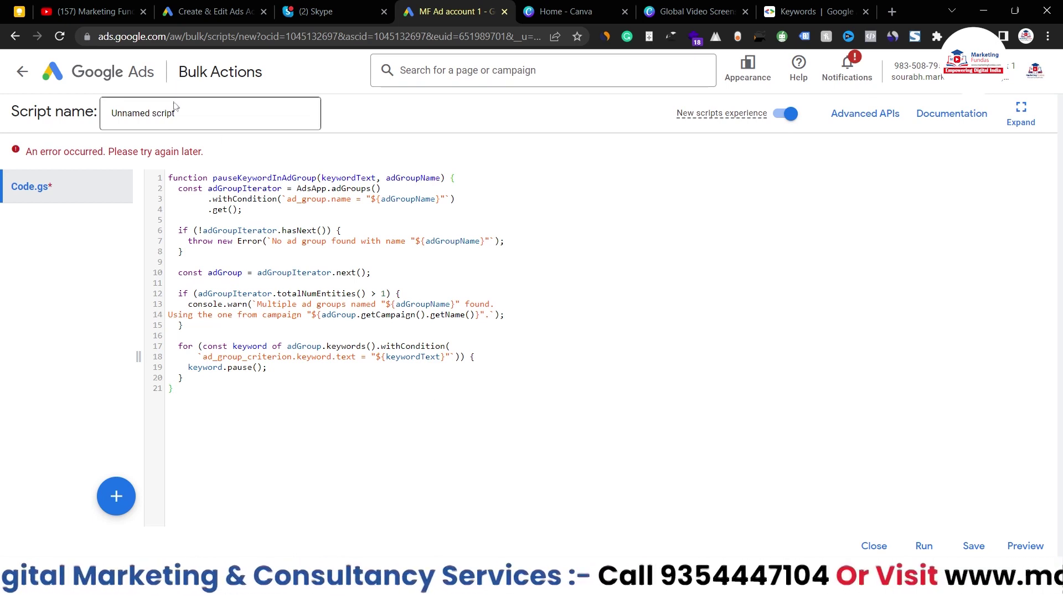
click(102, 114)
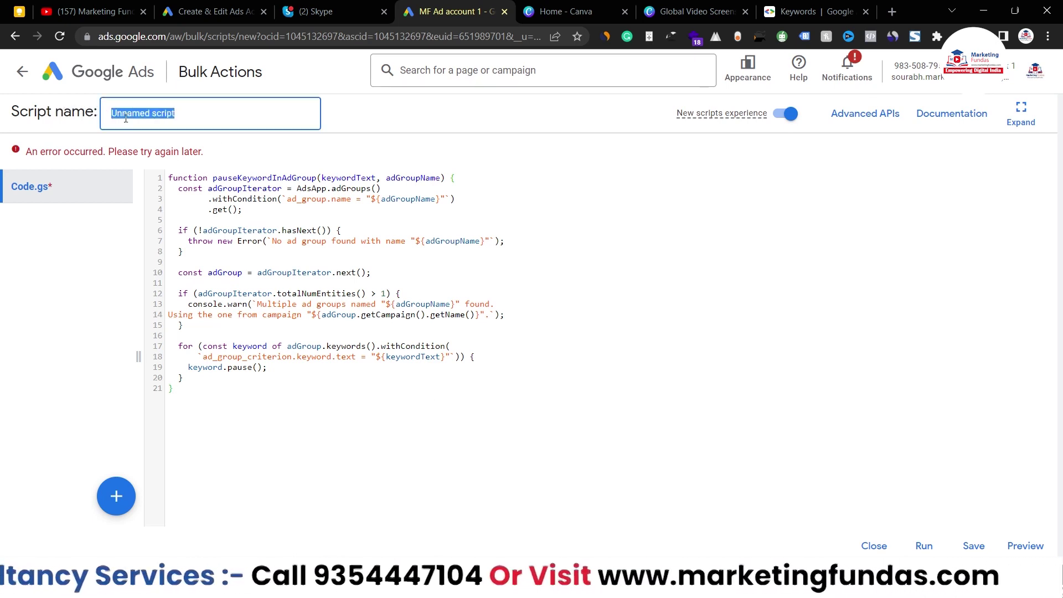
text(Pa)
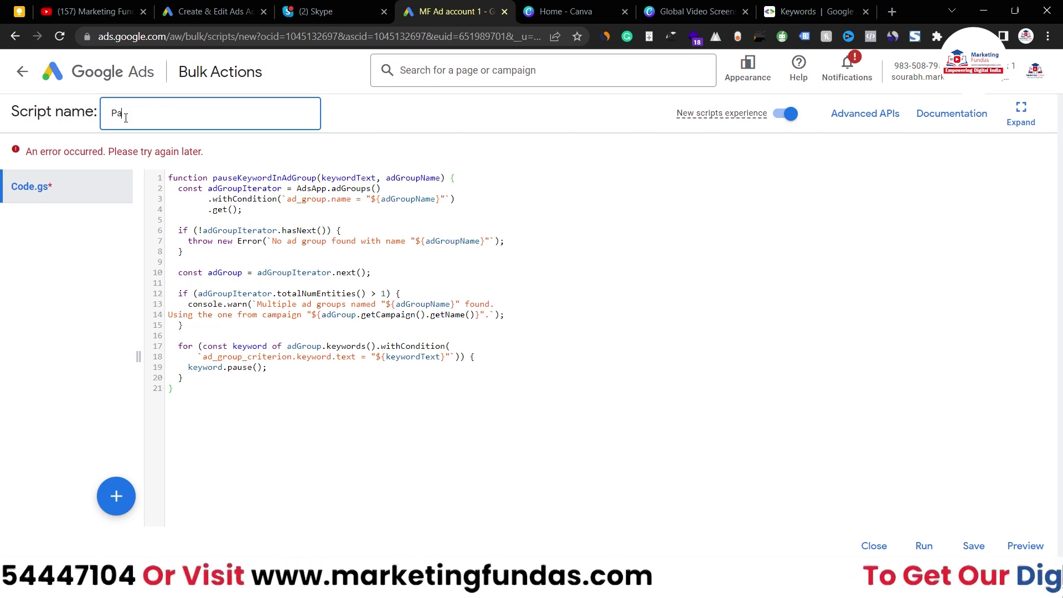
text(use )
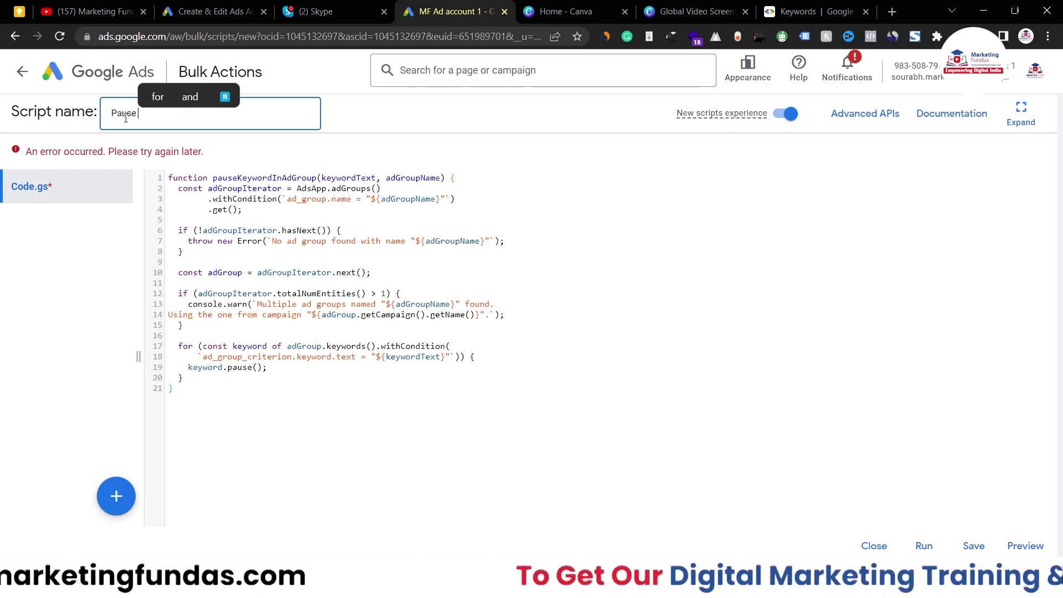
text(keyword in )
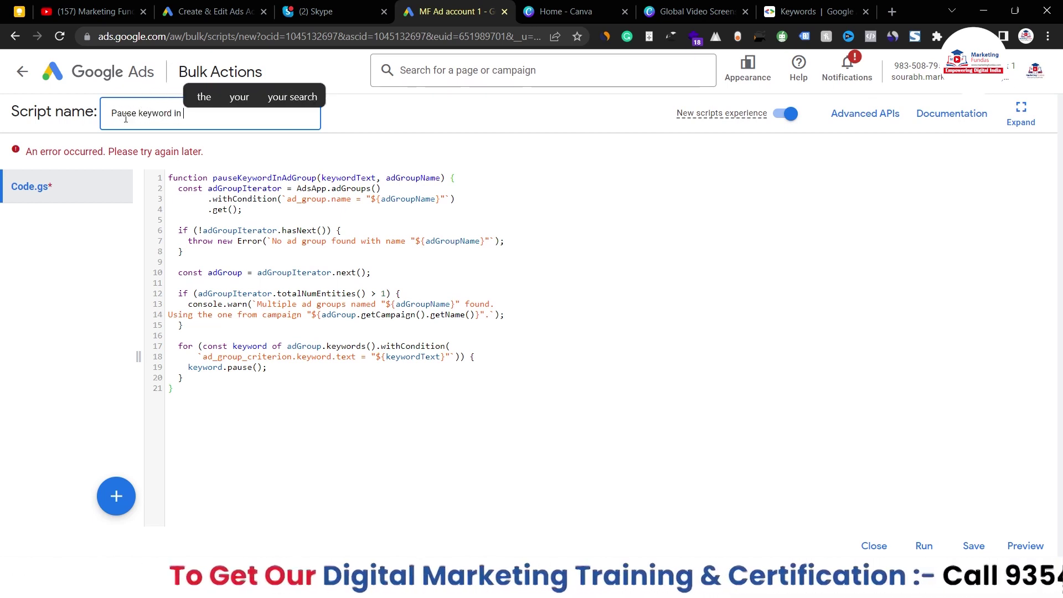
text(an ad group)
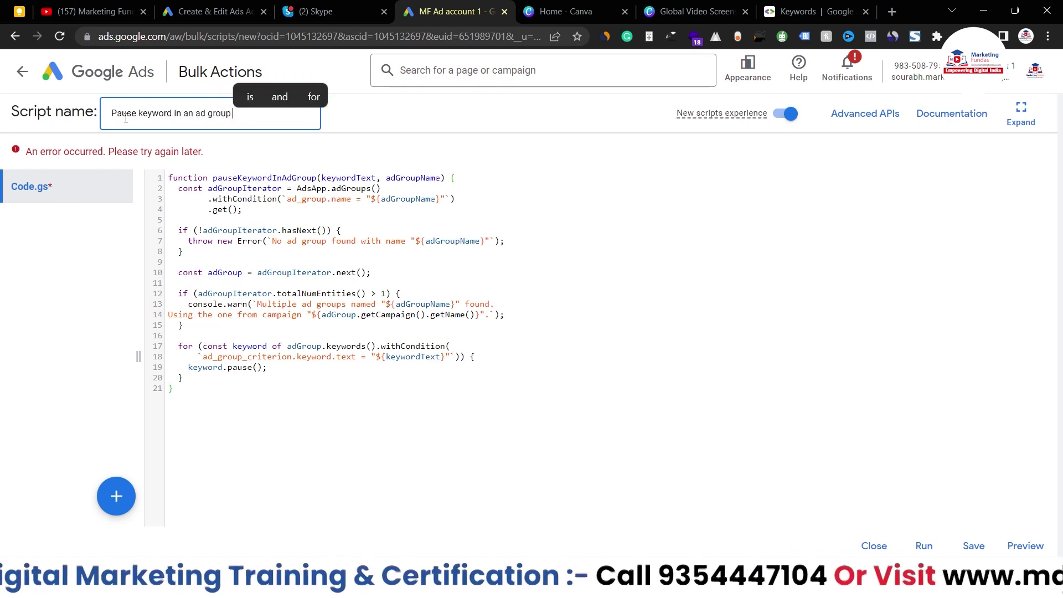
click(372, 520)
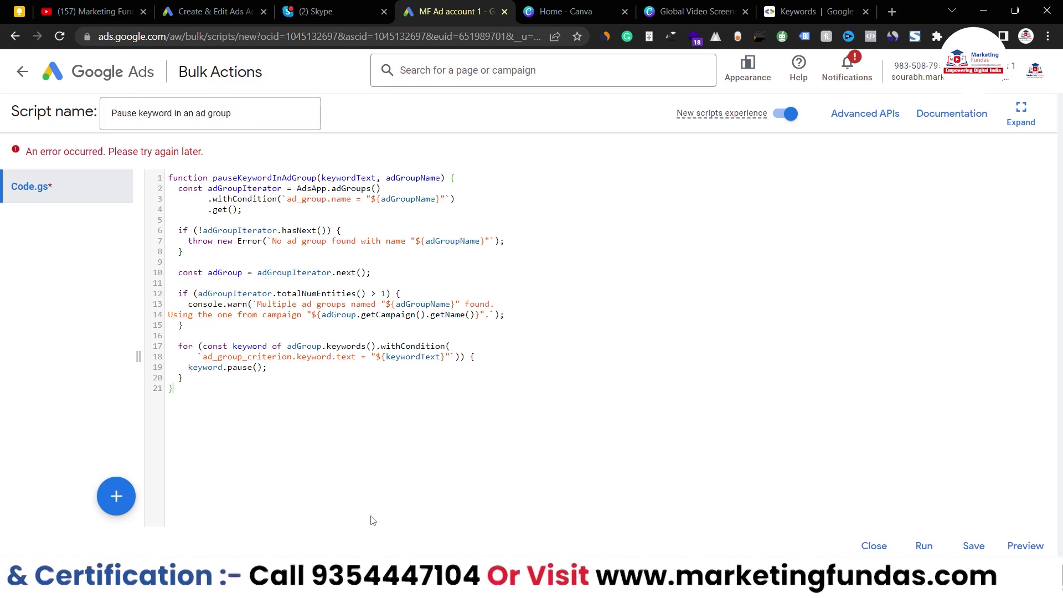
Save and preview the script, highlight its keywordText and adGroupName parameters, then collapse the results.
click(1023, 550)
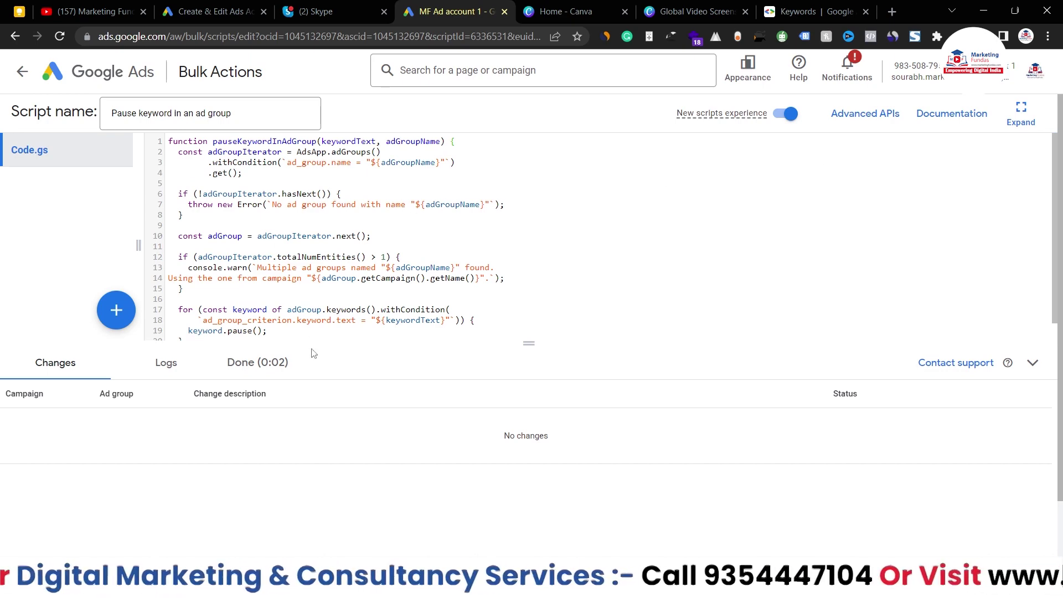
key(ctrl+a)
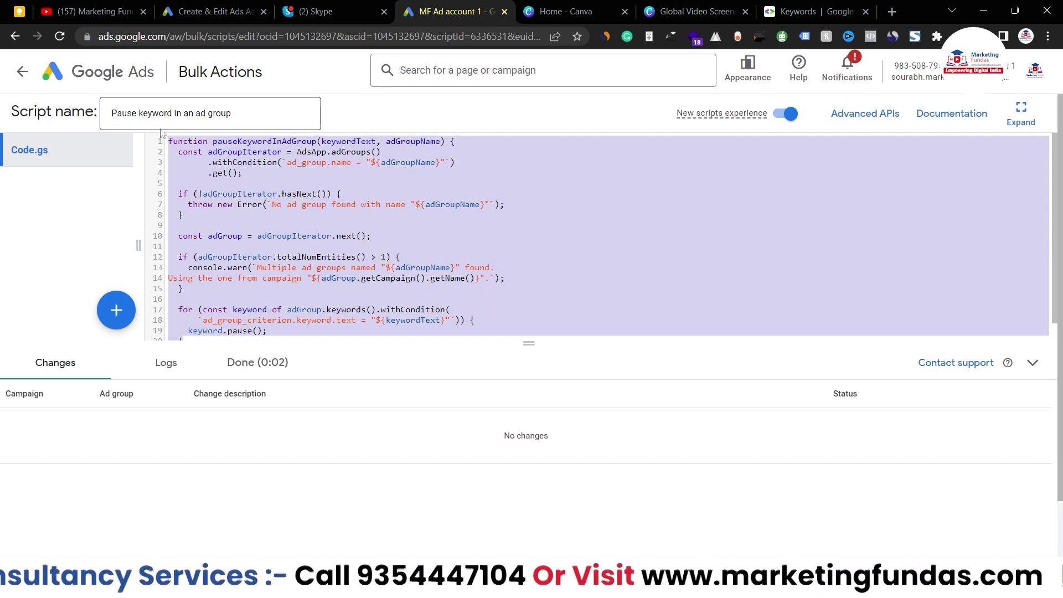
click(388, 143)
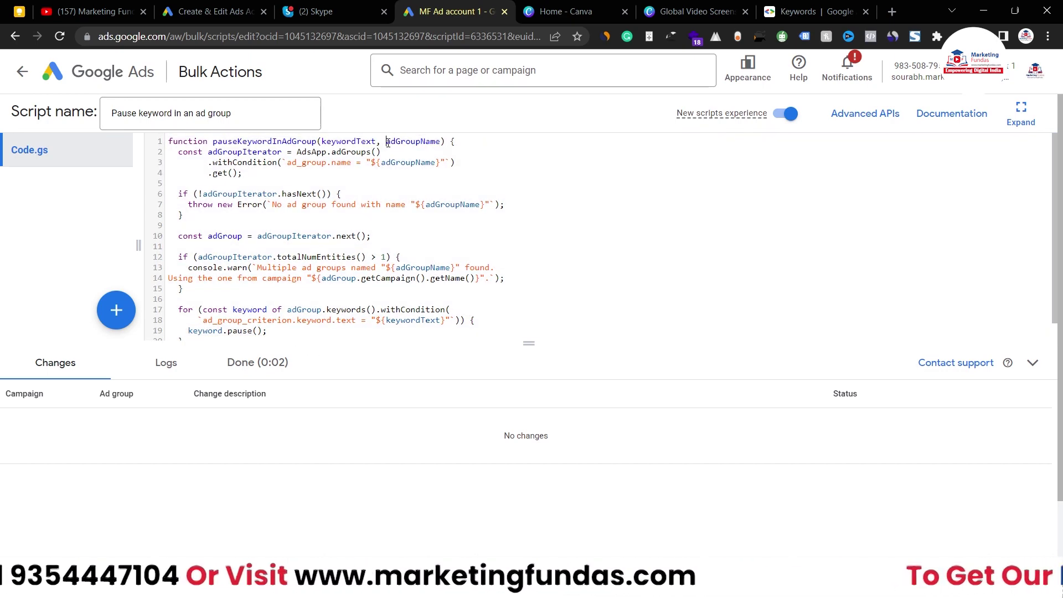
double_click(394, 142)
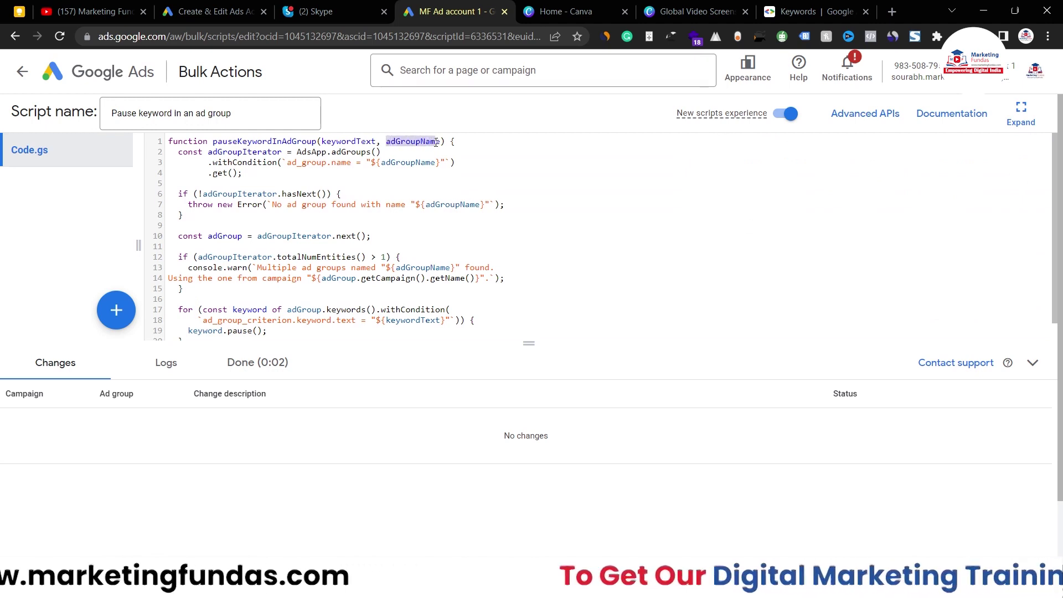
click(377, 140)
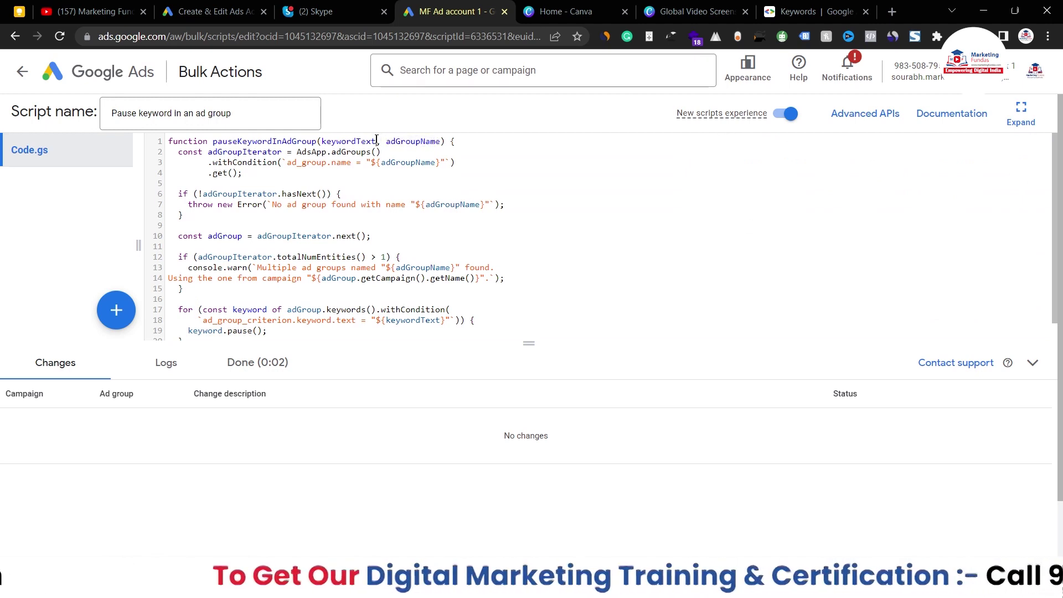
drag(367, 140, 324, 138)
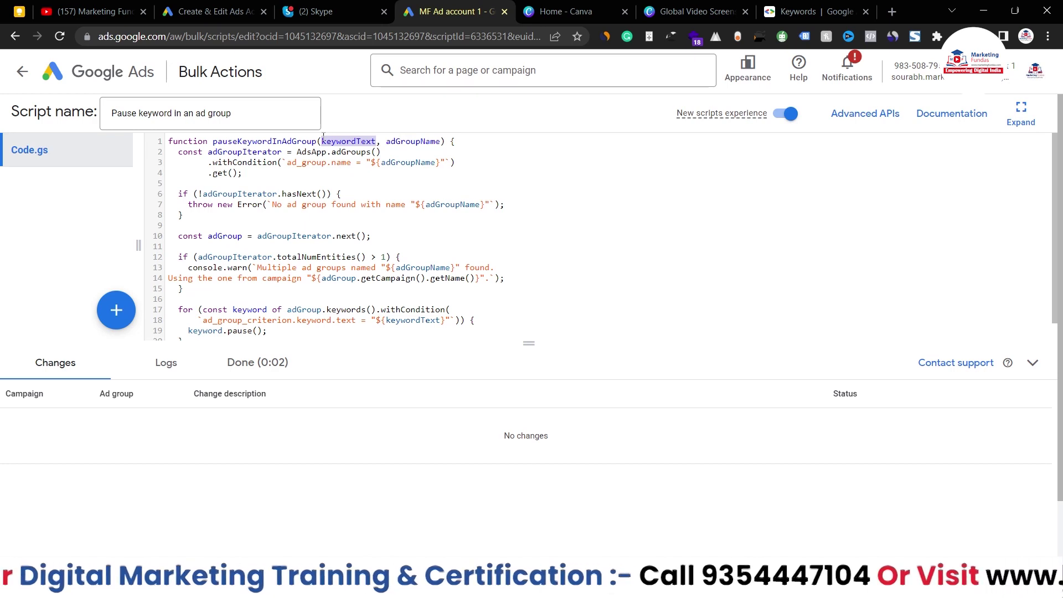
drag(388, 142, 438, 138)
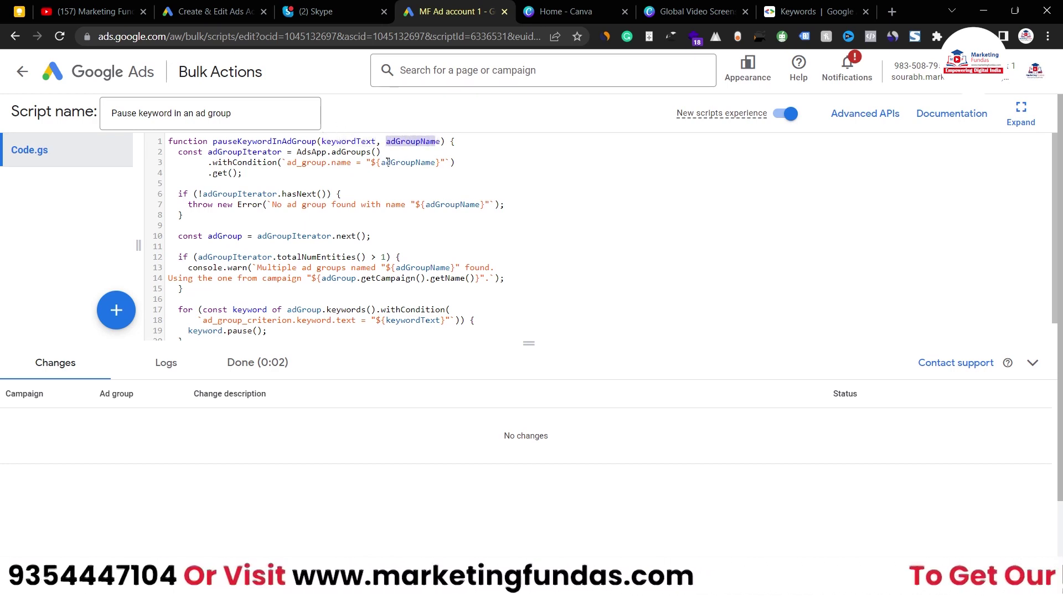
drag(380, 162, 435, 165)
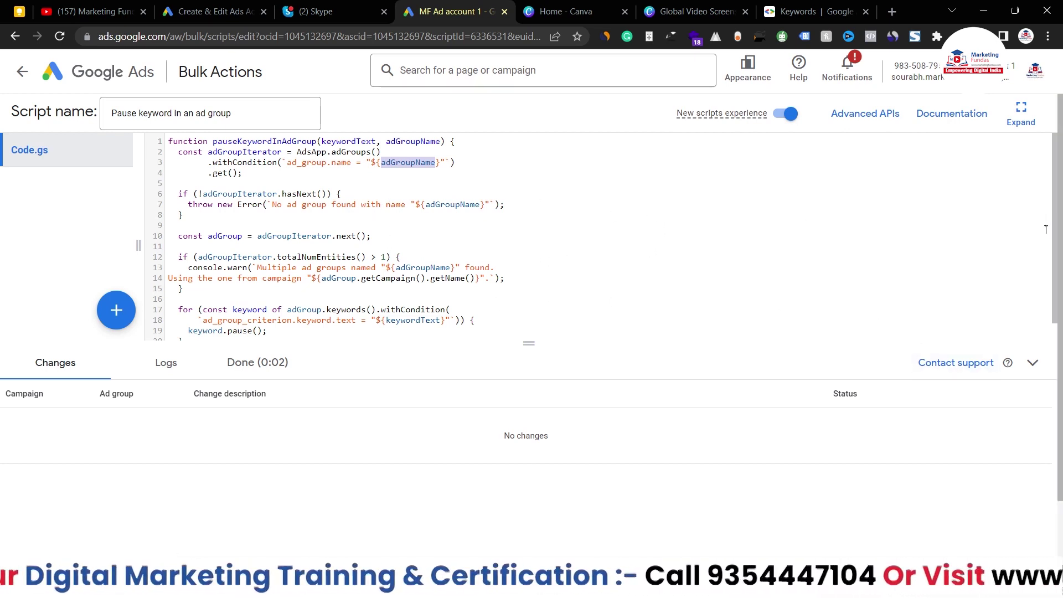
mouse_move(1055, 224)
mouse_down()
mouse_move(1058, 244)
mouse_move(1057, 224)
mouse_up()
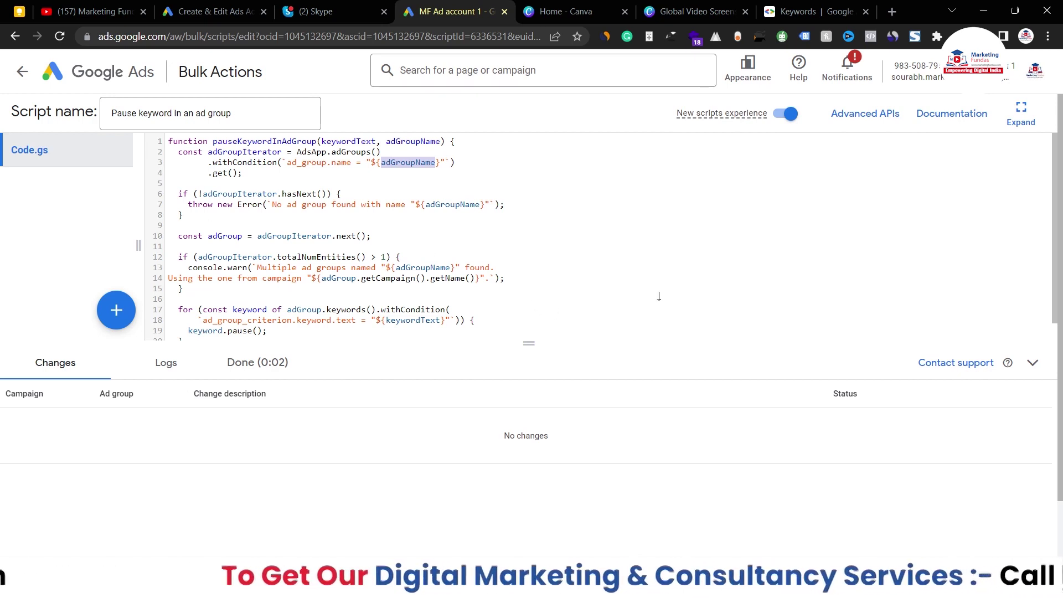
click(1032, 362)
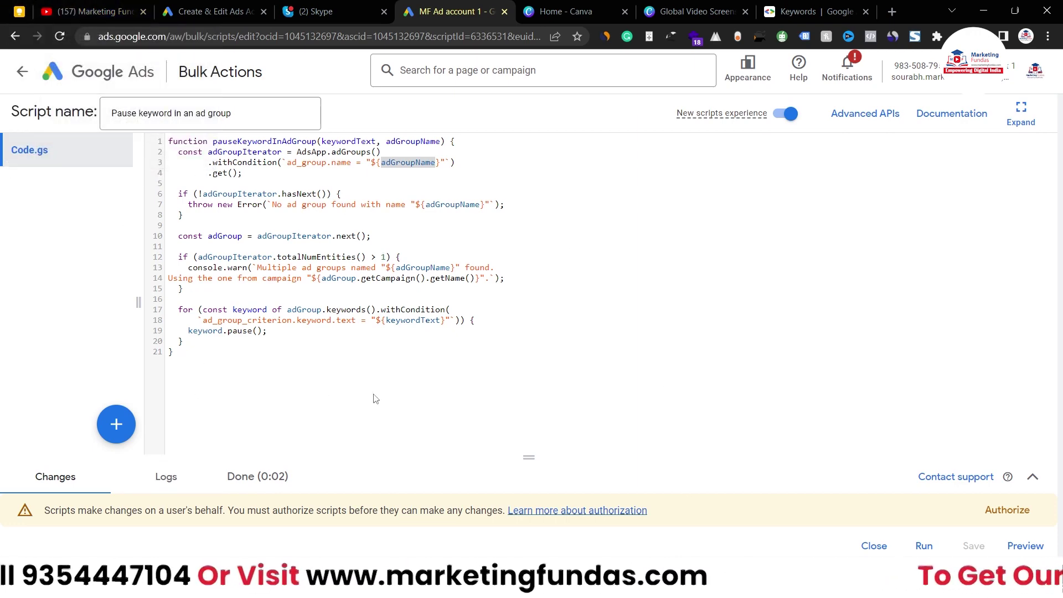
Run the script without preview and close the editor to the Scripts list.
click(923, 547)
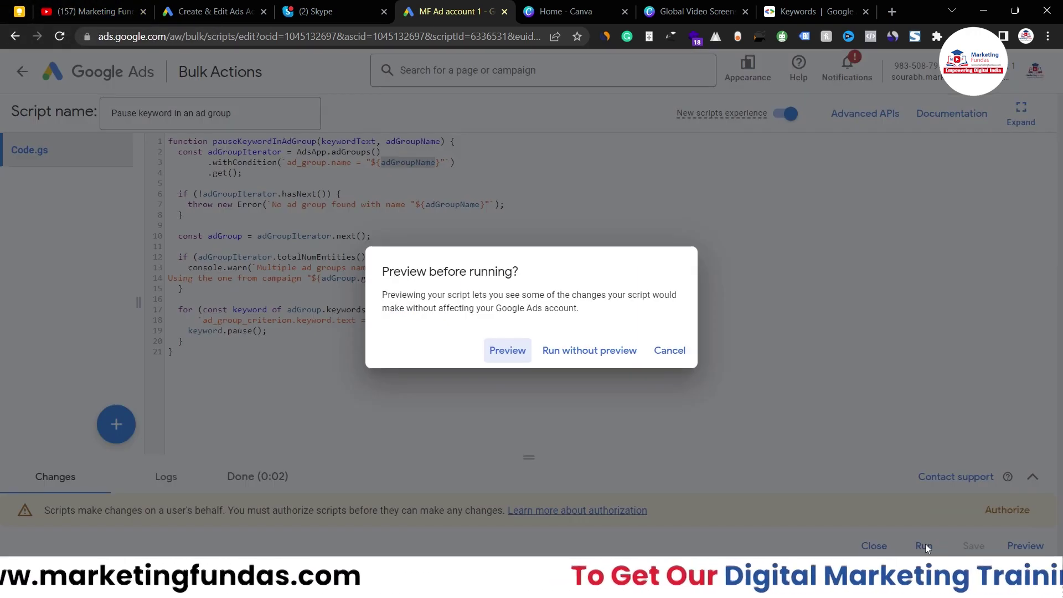
click(565, 352)
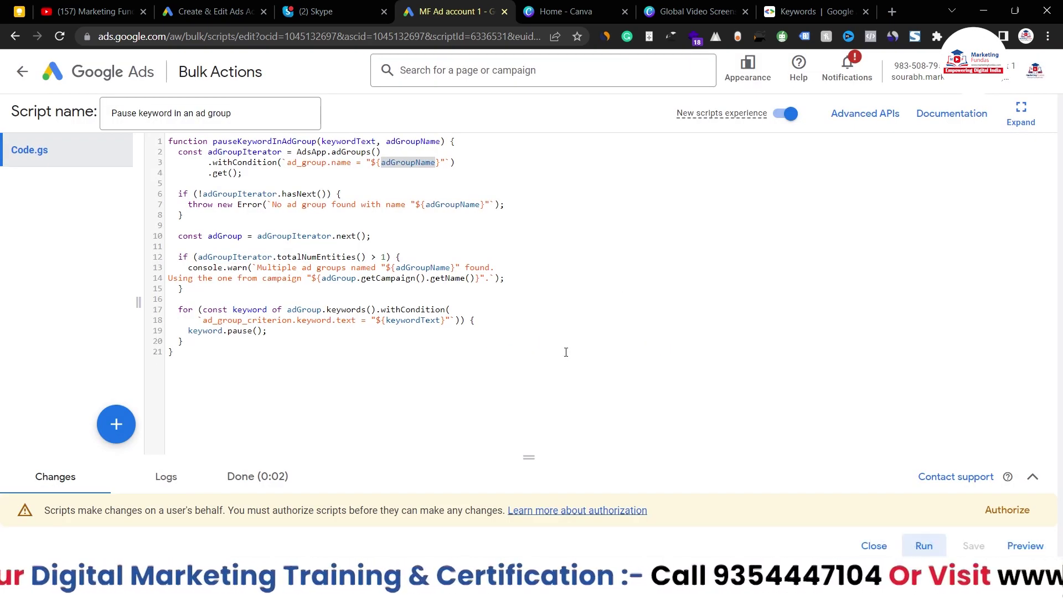
click(871, 545)
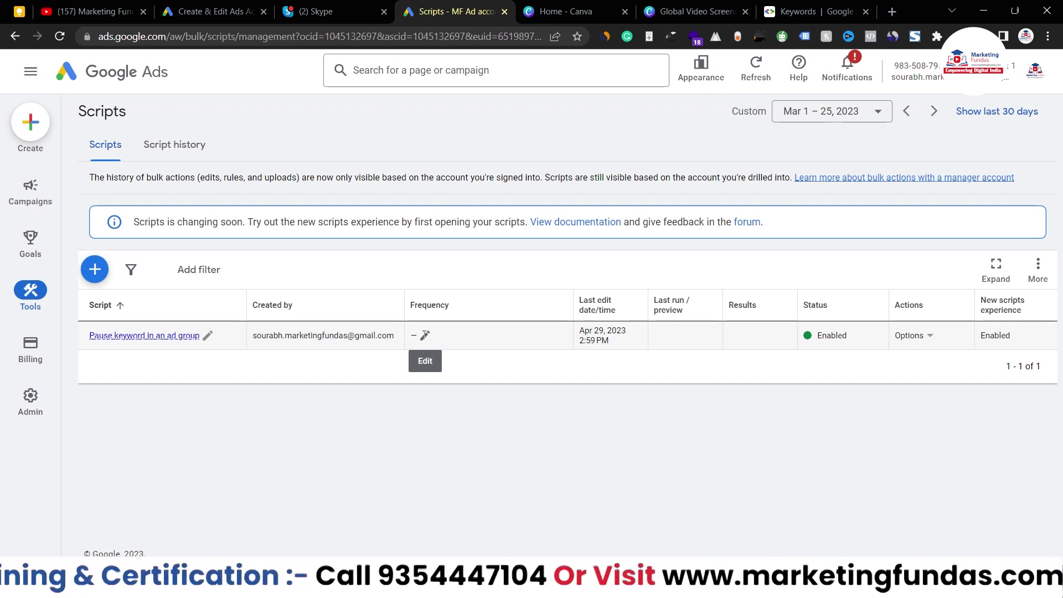
Change the script's run frequency from Daily to Hourly and save.
click(424, 334)
click(451, 367)
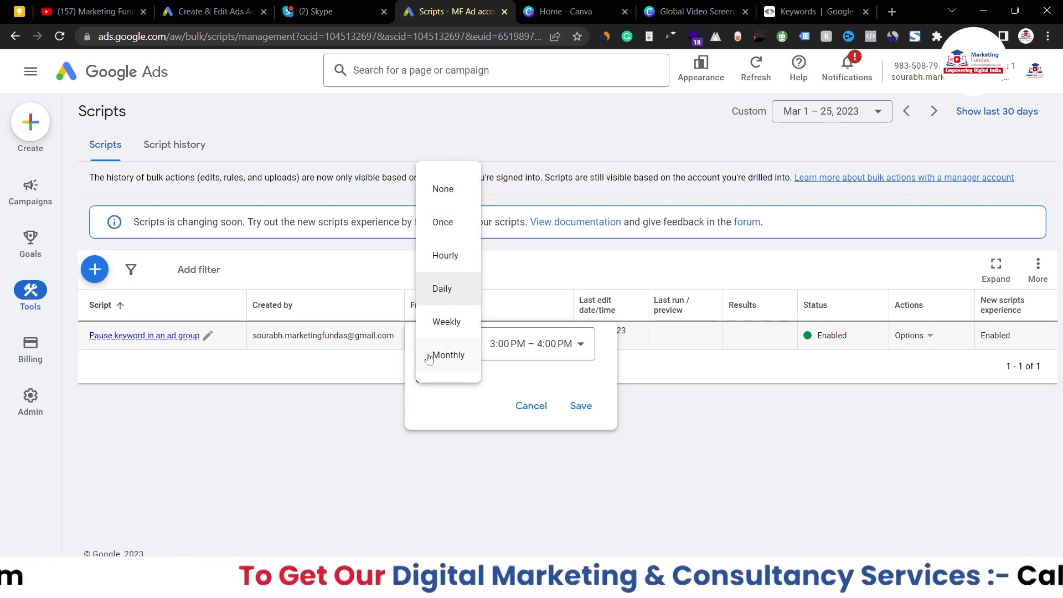
click(445, 258)
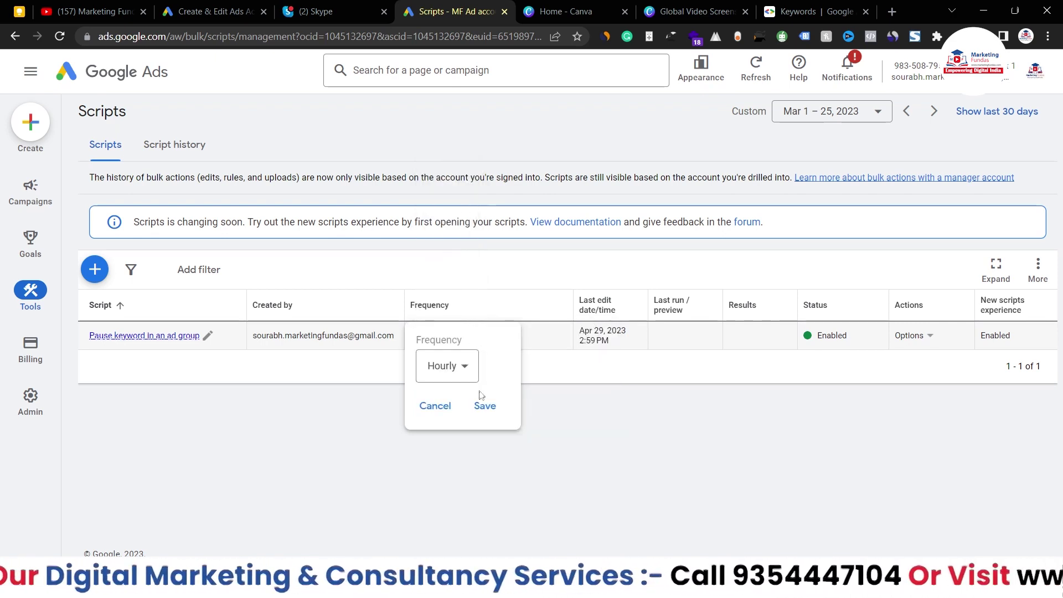
click(485, 407)
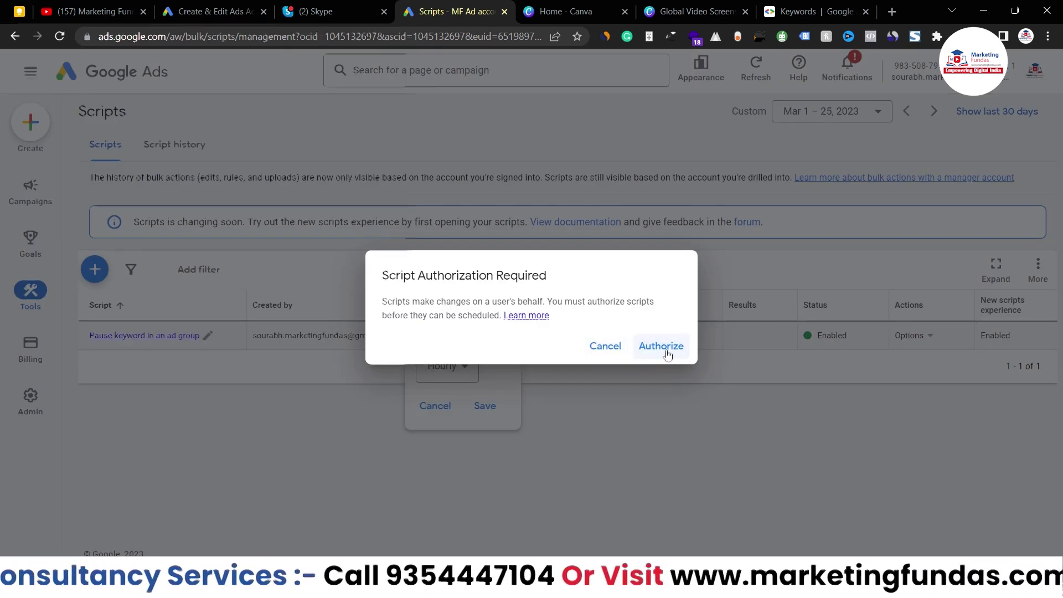
Authorize the script with the Google account and save the Hourly frequency.
click(666, 350)
drag(128, 11, 474, 55)
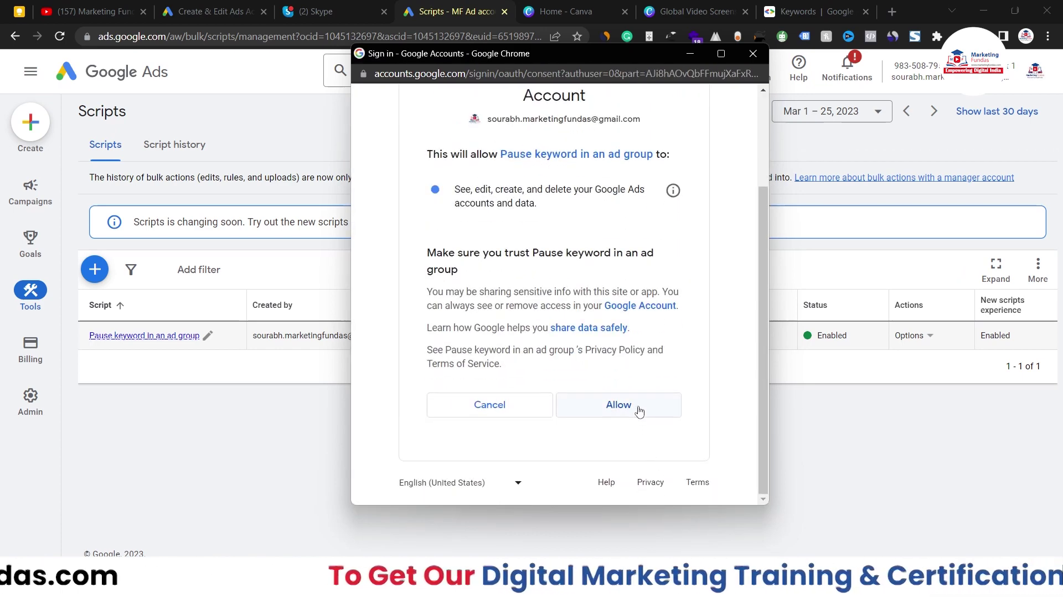
click(639, 411)
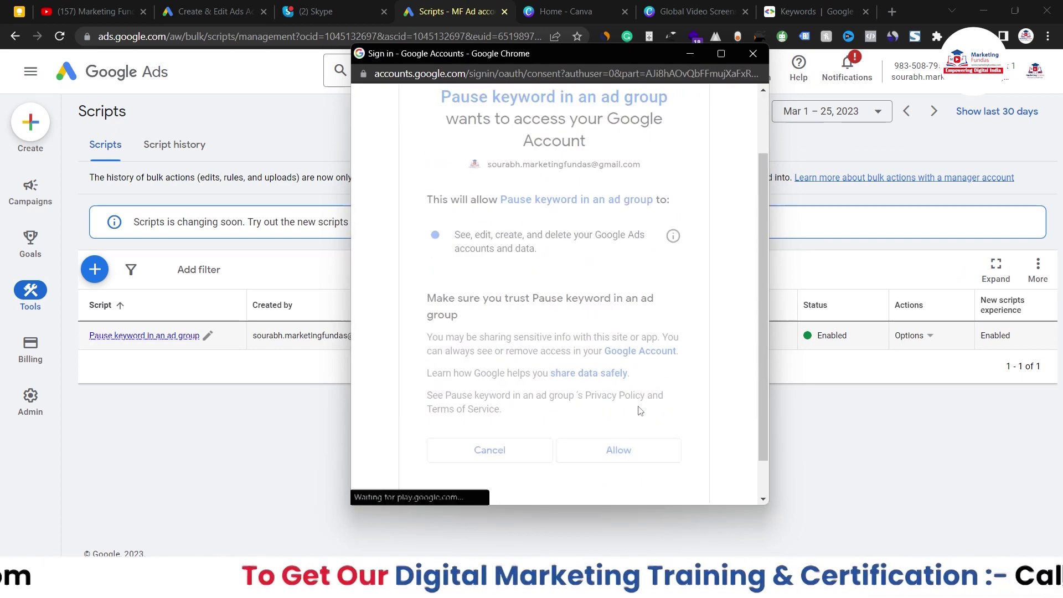
click(486, 407)
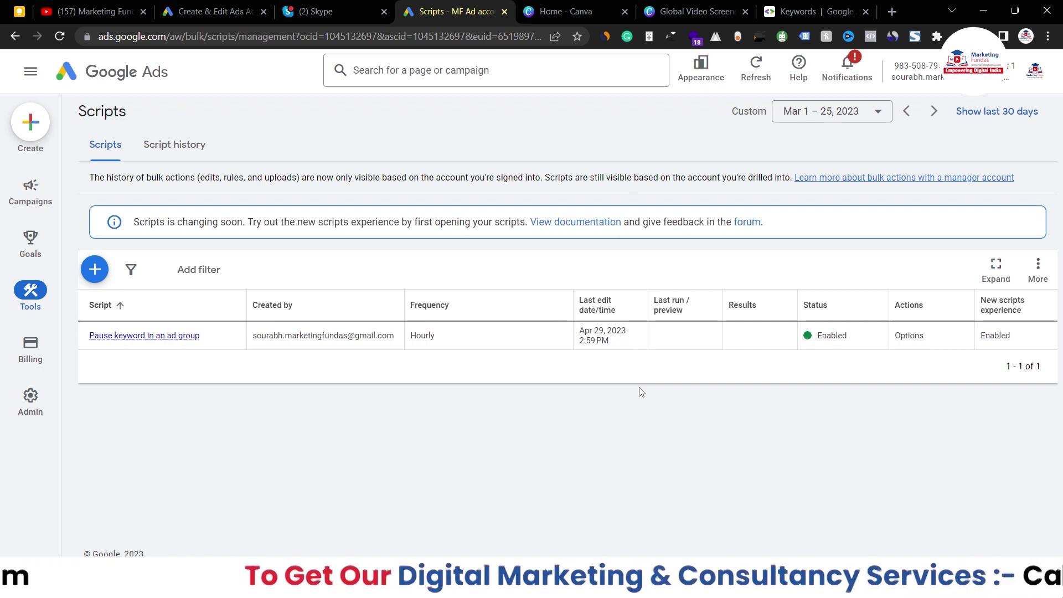
Go back from the Keywords examples docs to the Code Snippets overview page.
click(812, 6)
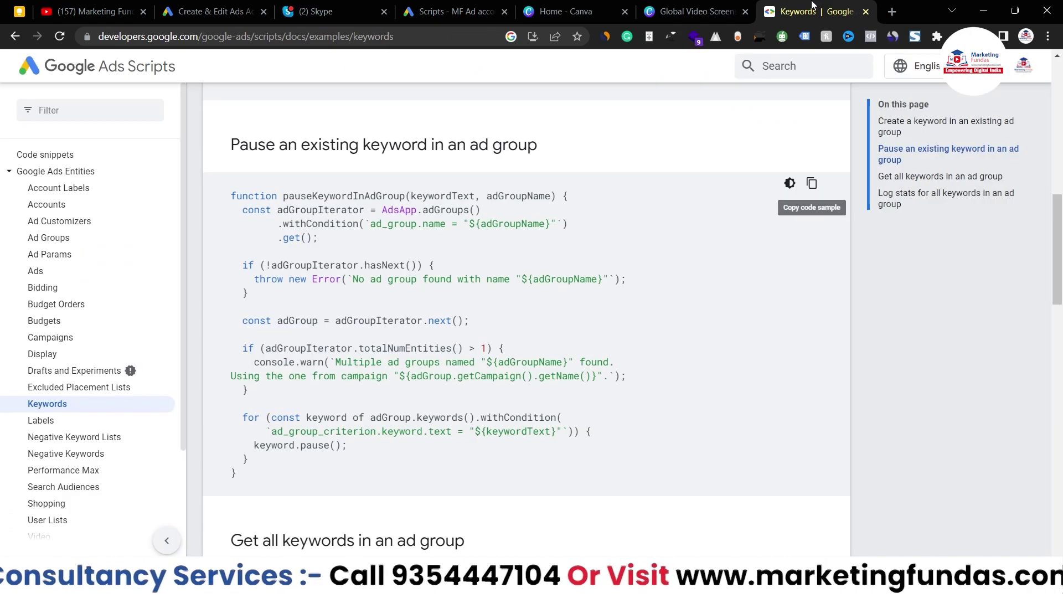
scroll(361, 482, up, 3)
scroll(361, 482, up, 2)
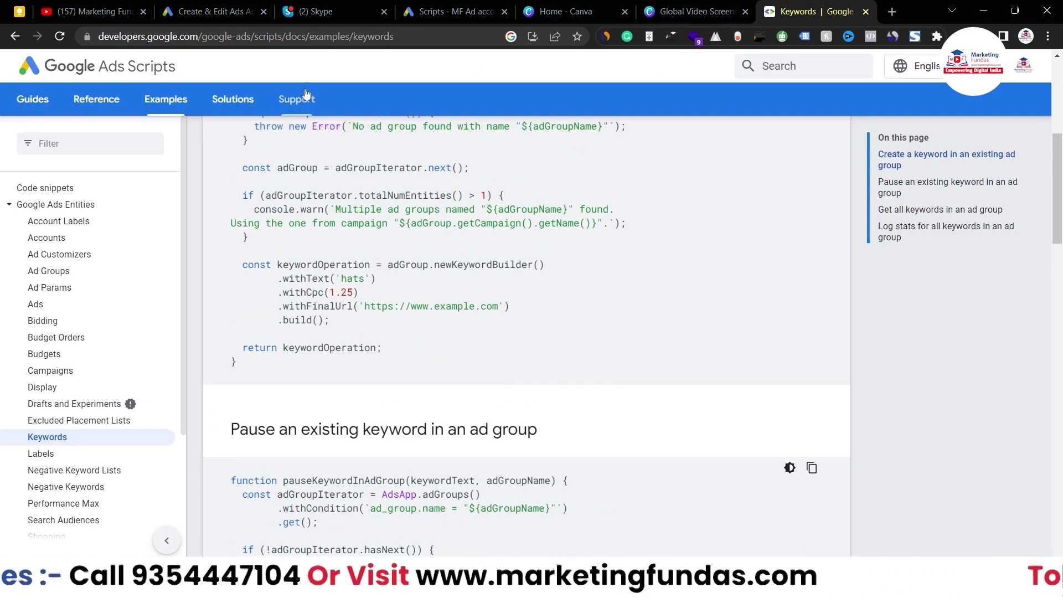
click(303, 40)
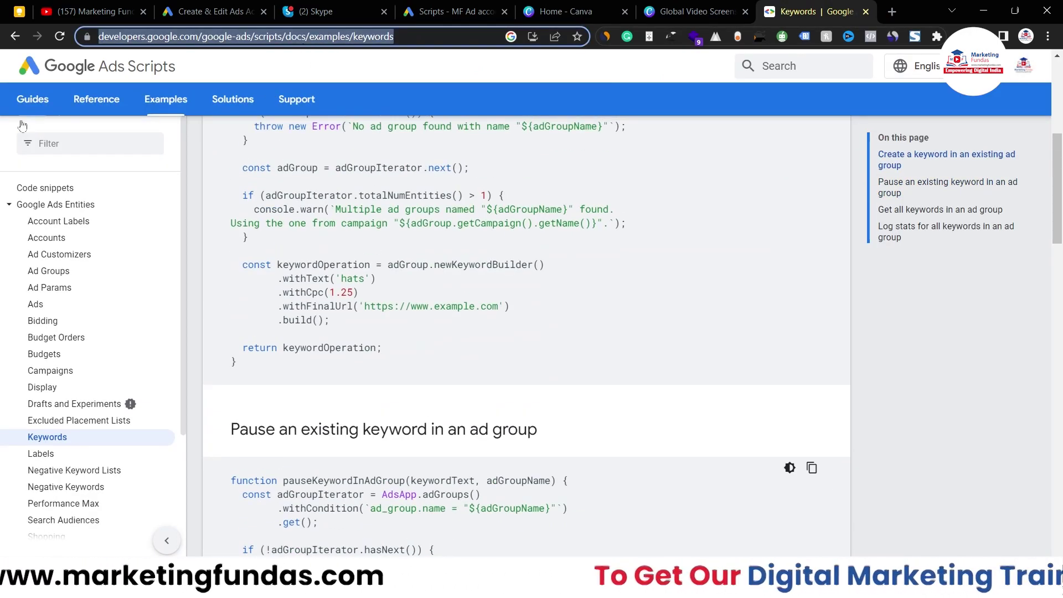
click(14, 36)
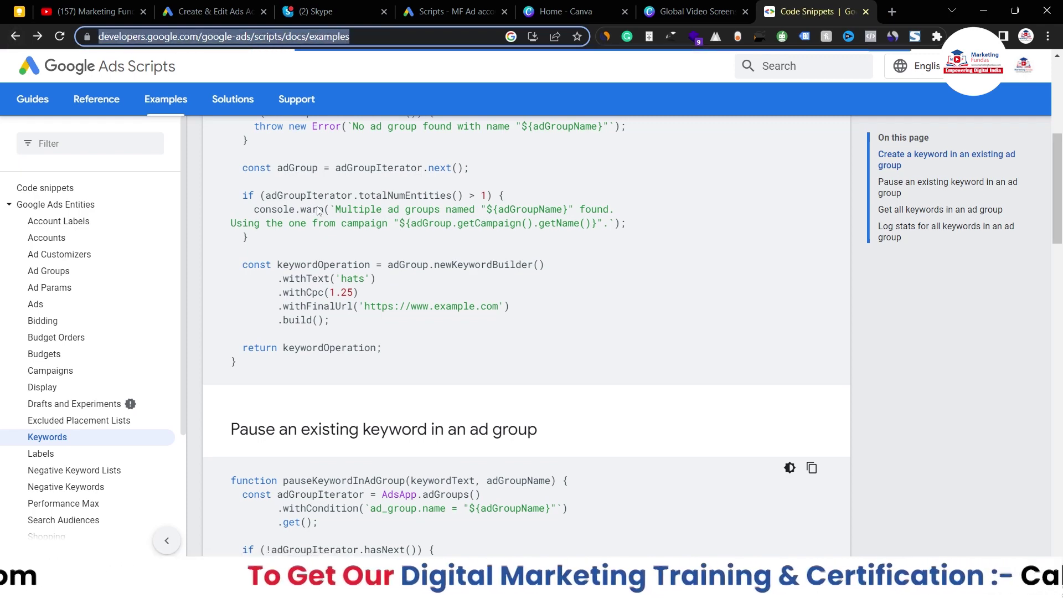
scroll(487, 243, up, 4)
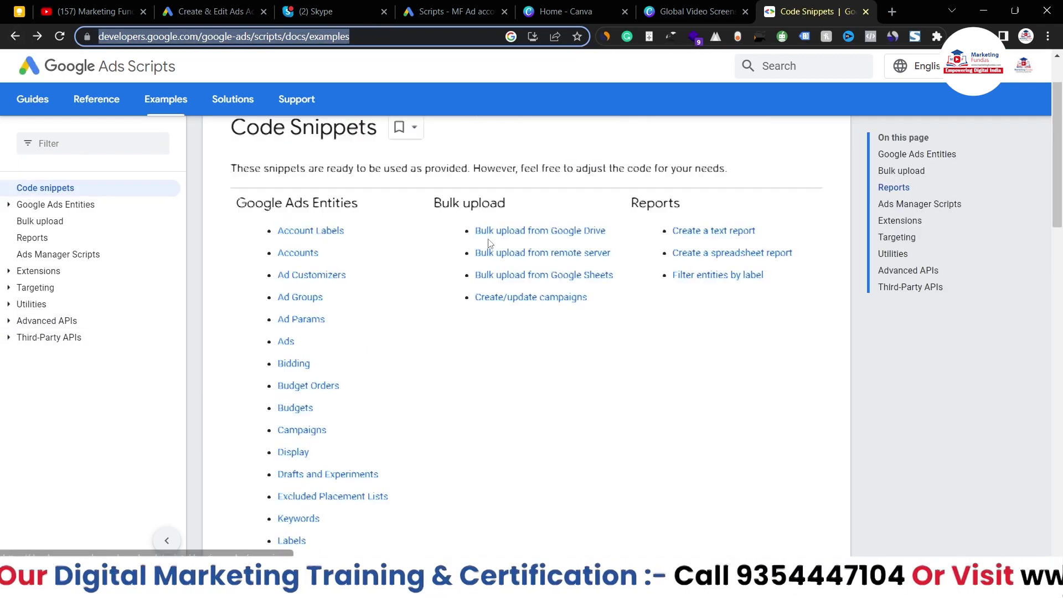